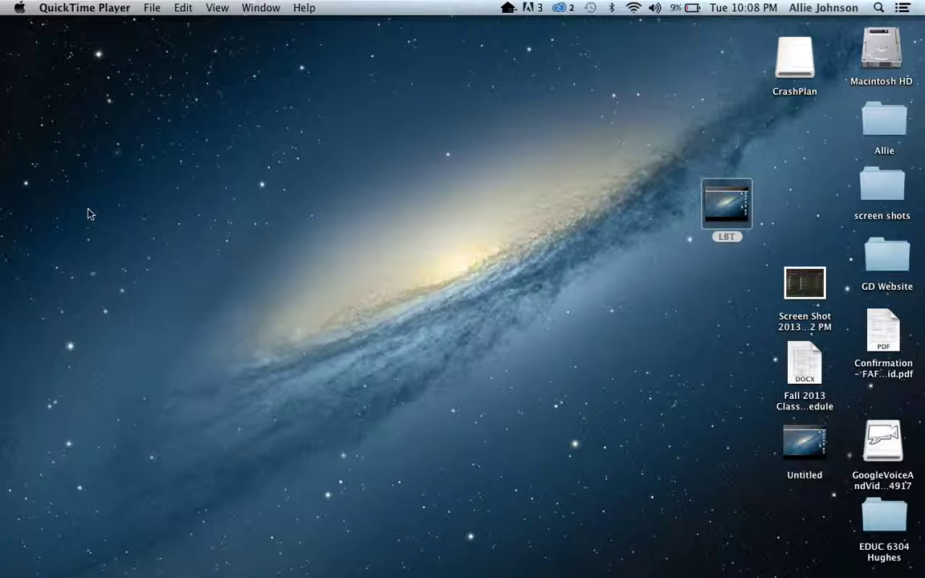
- Launch Safari from the Dock
mouse_move(90, 572)
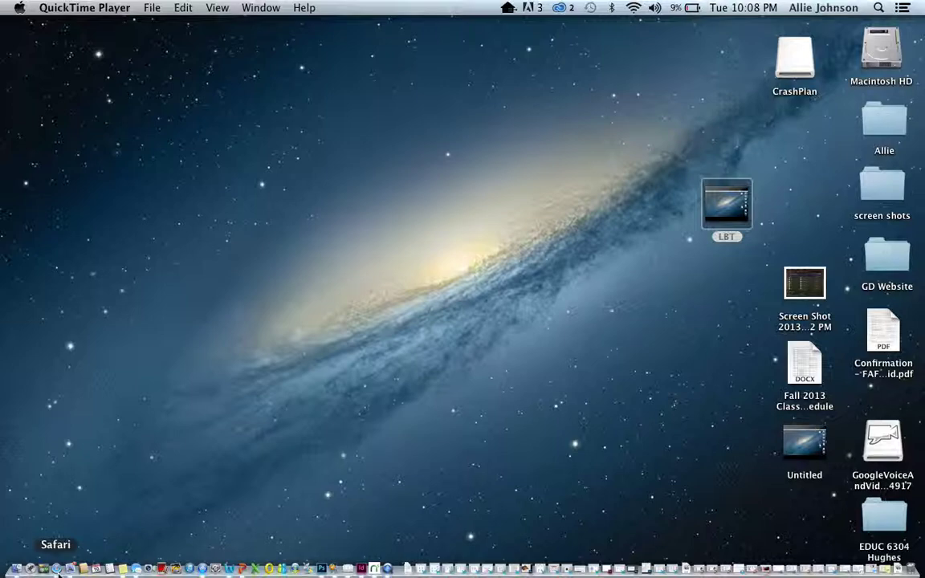
click(57, 570)
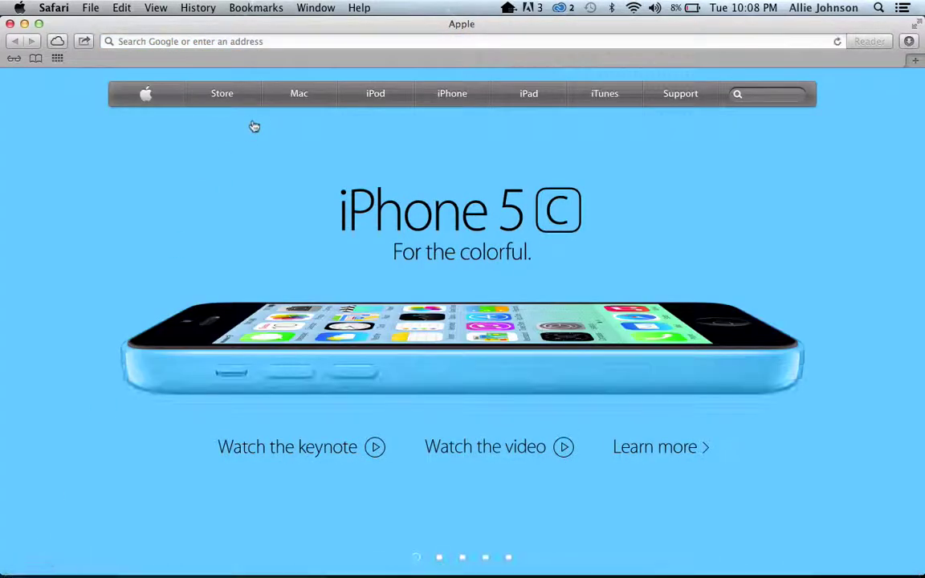
click(298, 41)
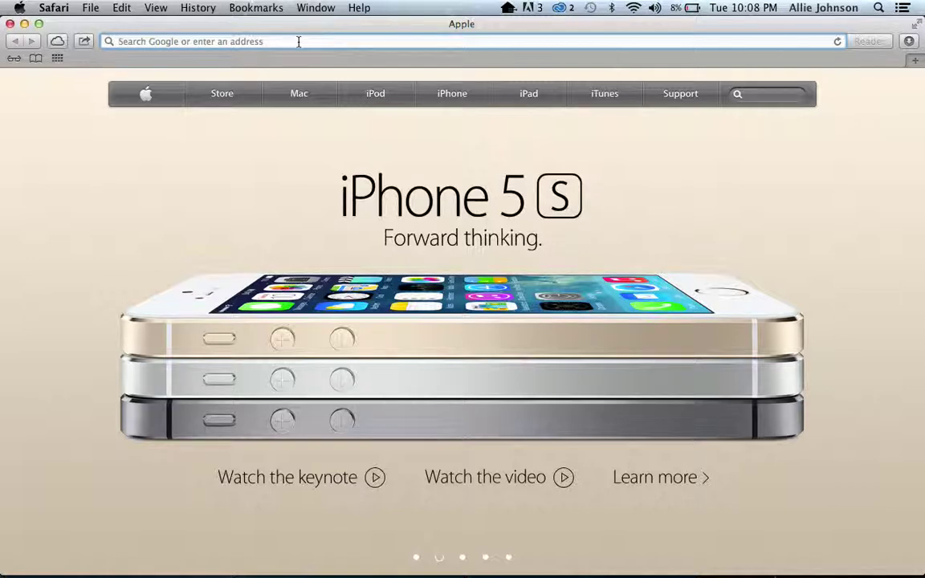
text(www)
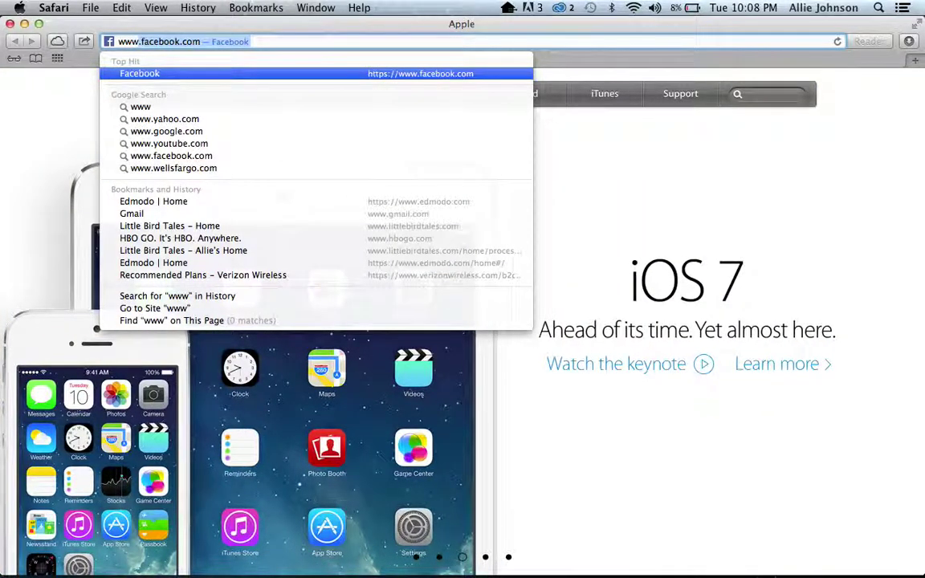
text(.littlebirdta)
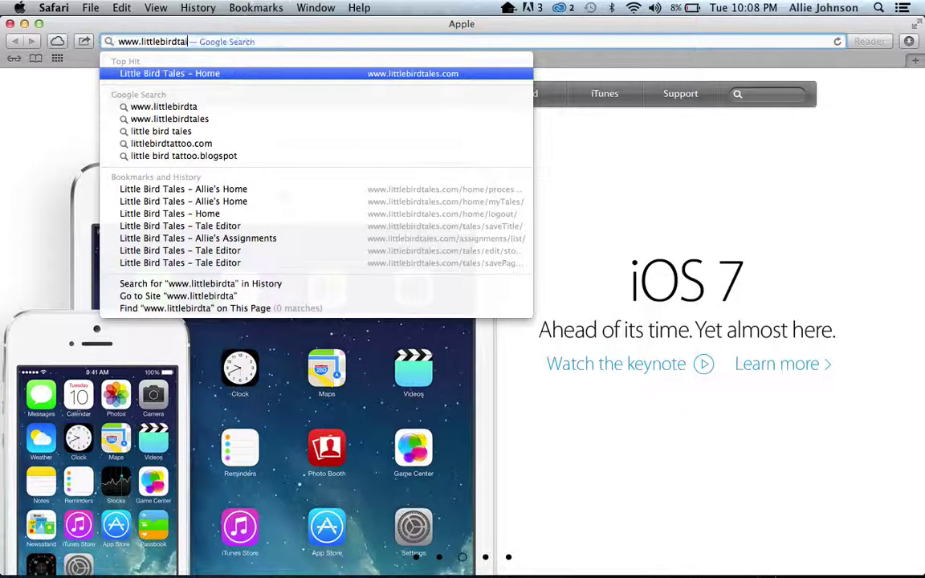
text(les.com)
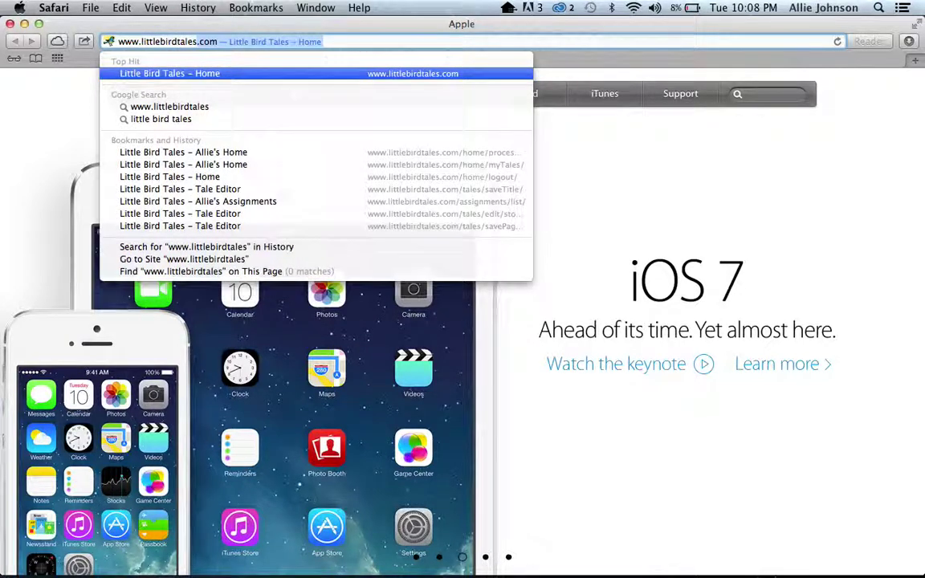
key(Return)
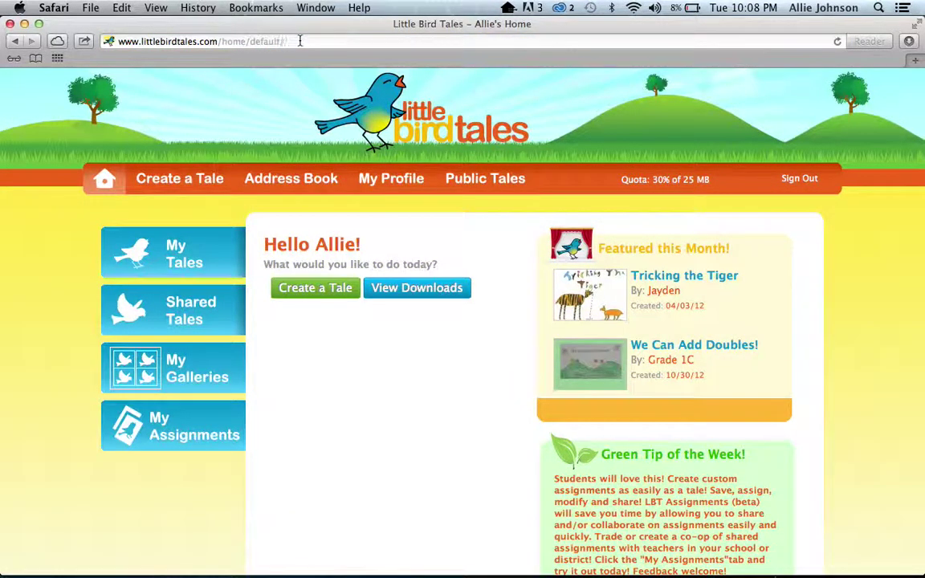
- Sign out of the current Little Bird Tales account
click(800, 178)
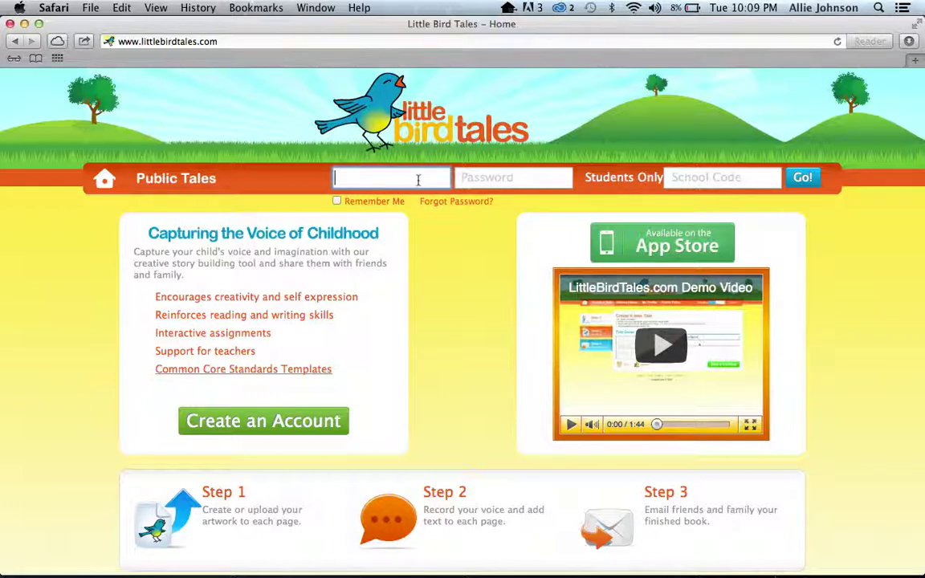
- Log in as a student with the username, password and school code
key(Tab)
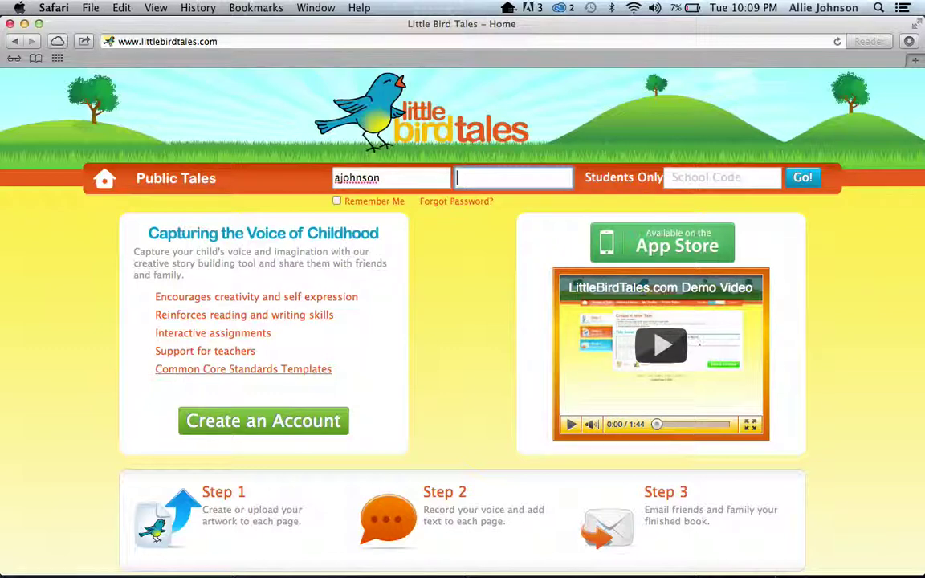
click(744, 179)
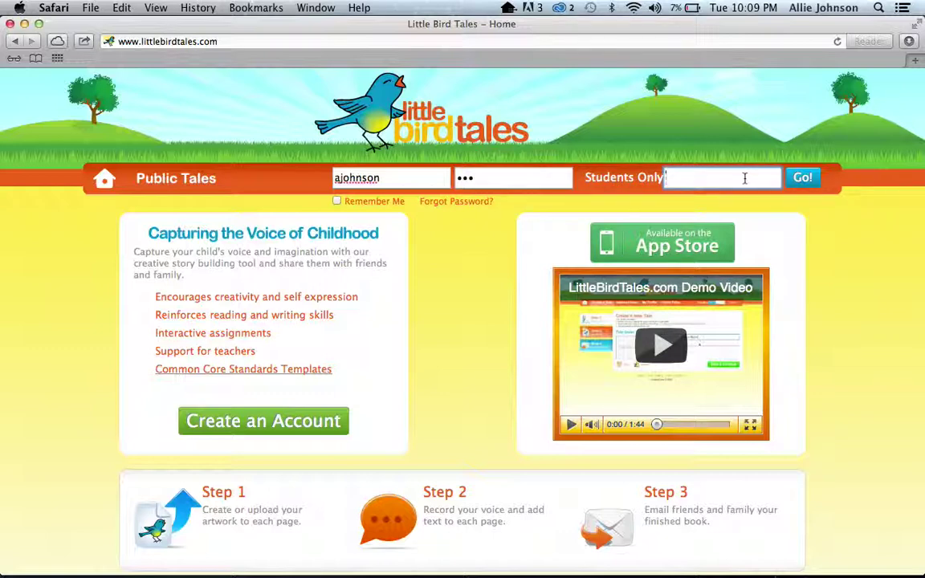
click(809, 178)
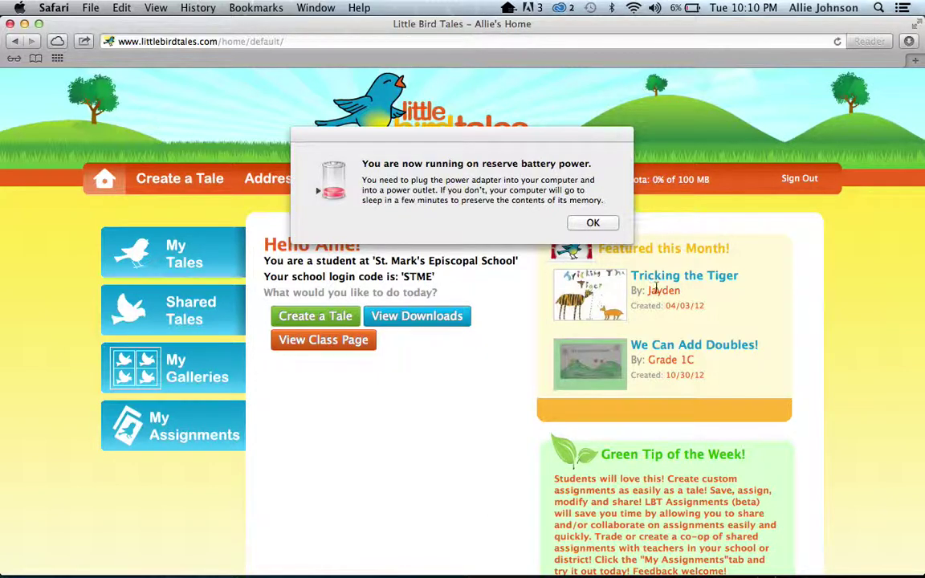
- Dismiss the low-battery warning once the student home page loads
click(593, 223)
- Open the 'All About Me!' assignment from My Assignments
click(129, 419)
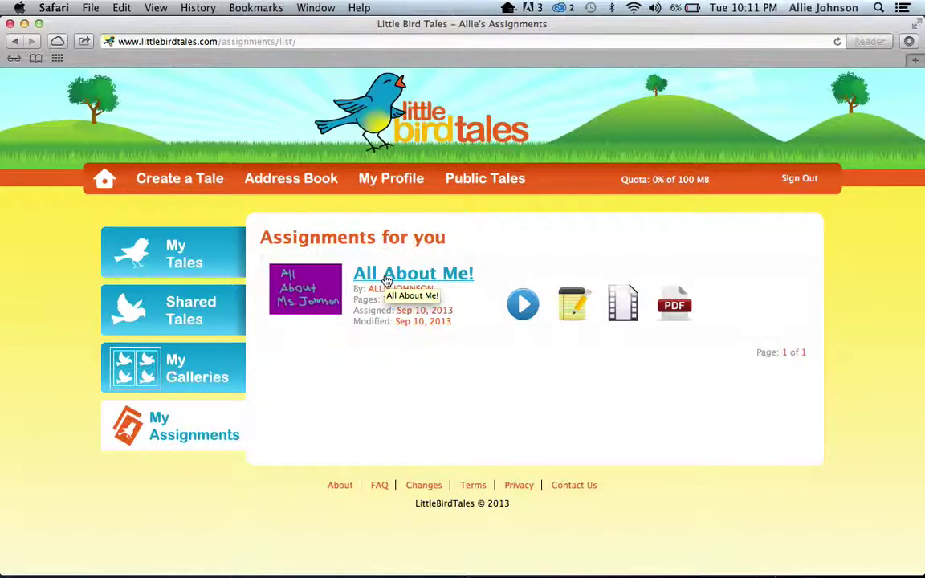
click(387, 277)
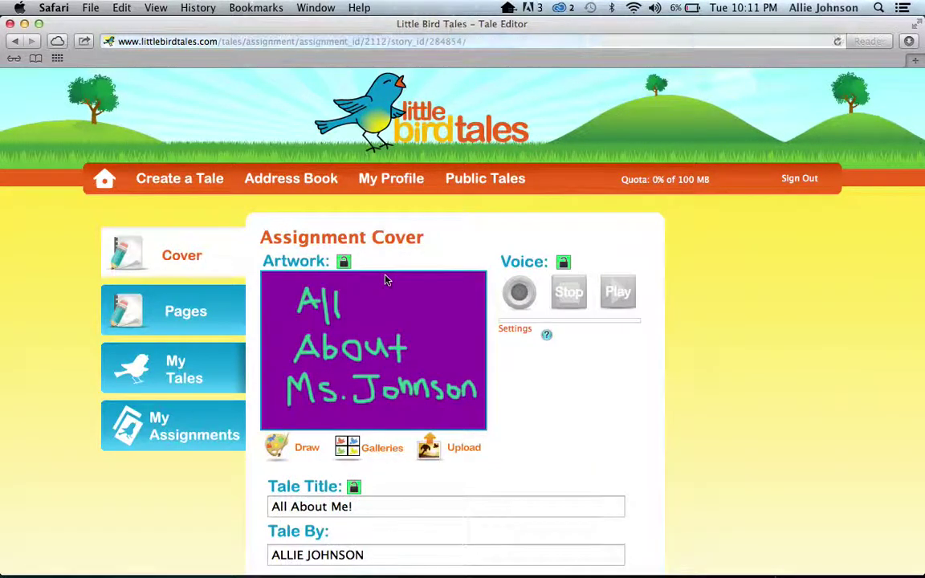
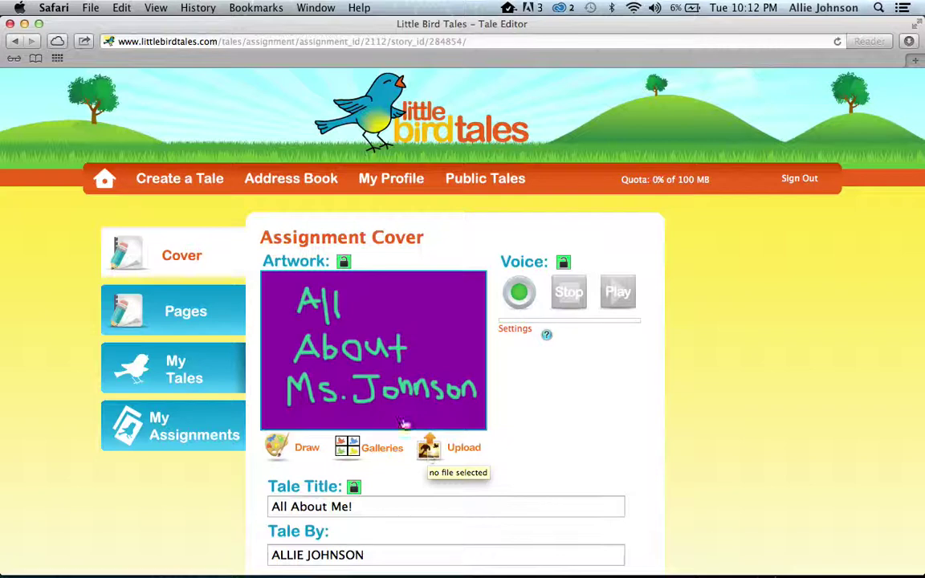
- Open the cover artwork in the Art Pad and clear the old drawing
click(302, 451)
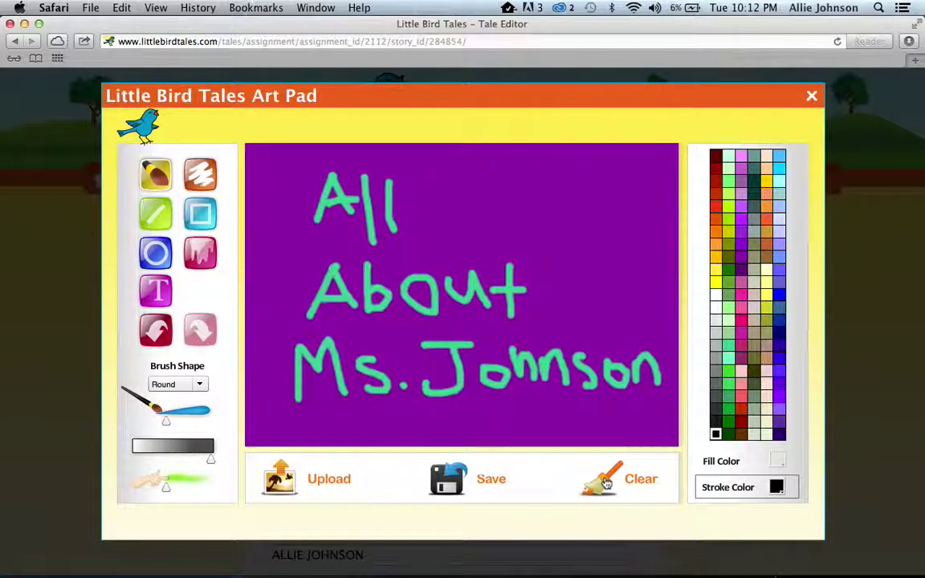
click(607, 480)
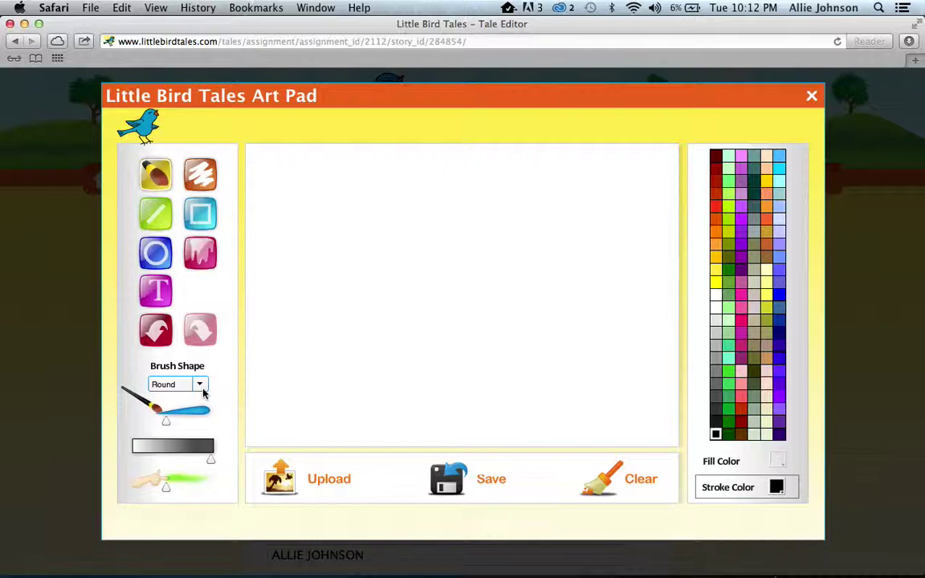
- Keep the round brush shape and raise the brush opacity
click(201, 387)
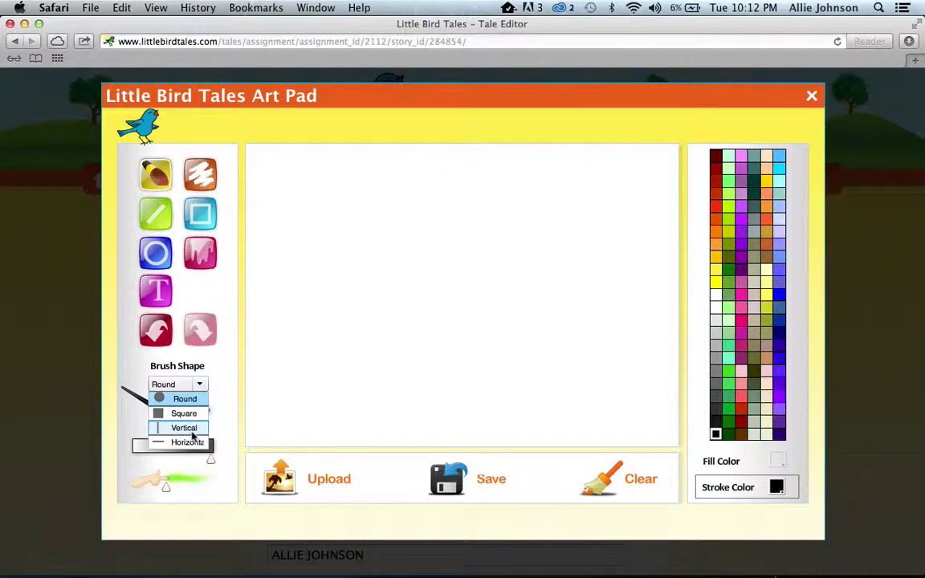
click(217, 418)
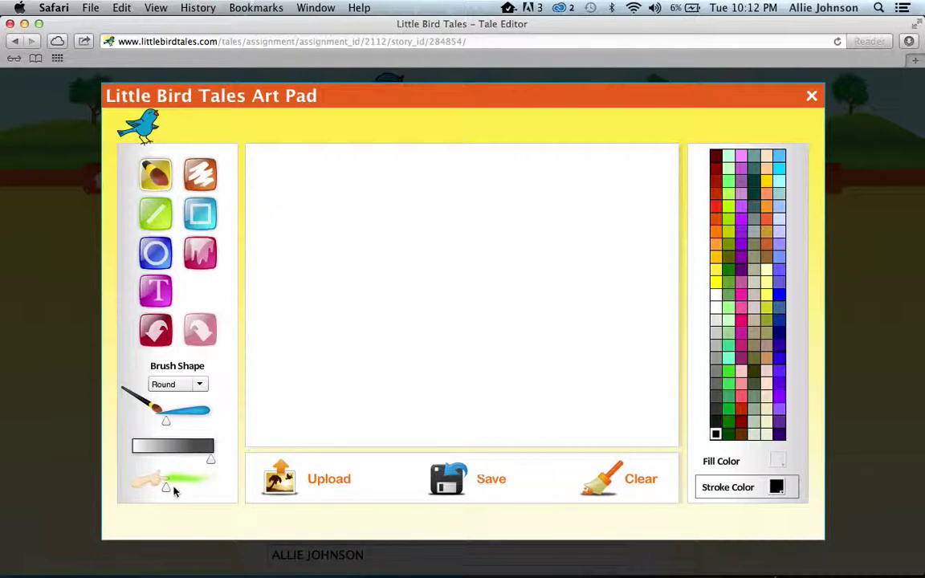
mouse_move(165, 489)
mouse_down()
mouse_move(202, 491)
mouse_move(178, 490)
mouse_up()
- Flood the blank canvas with blue using the Fill tool
click(780, 296)
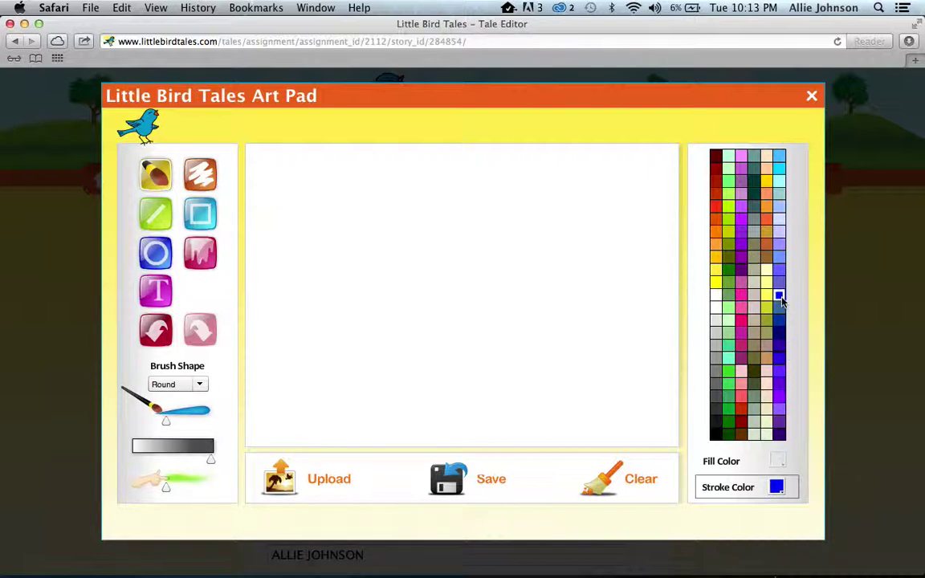
click(199, 268)
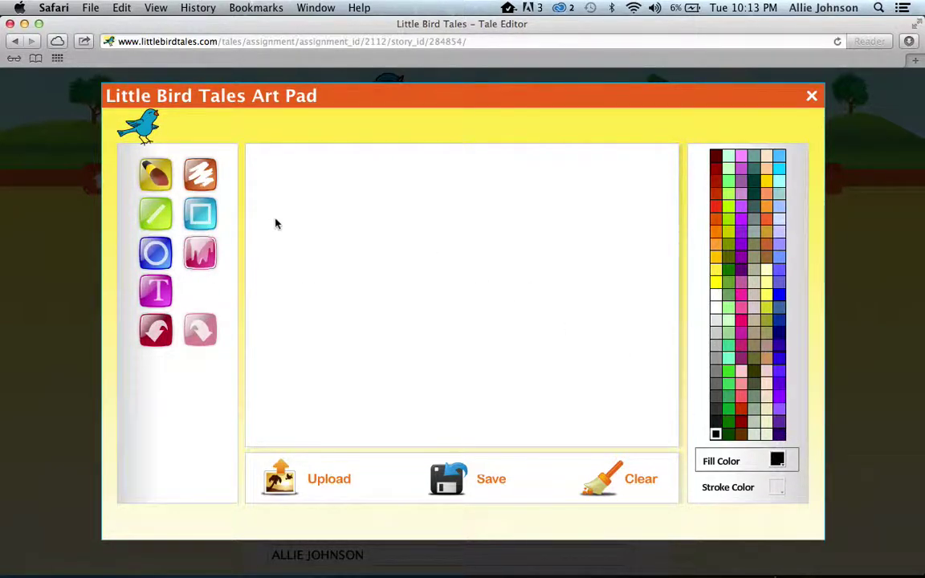
click(779, 296)
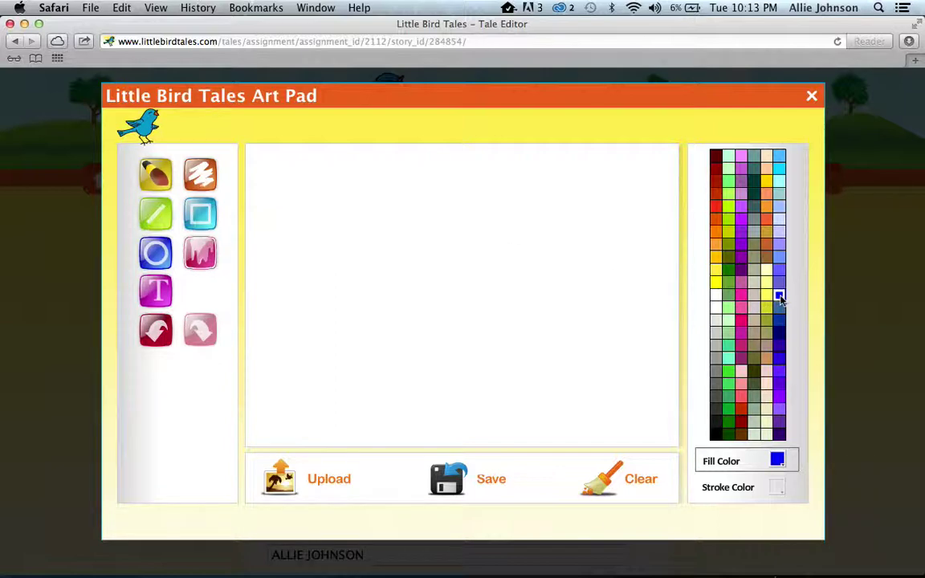
click(506, 293)
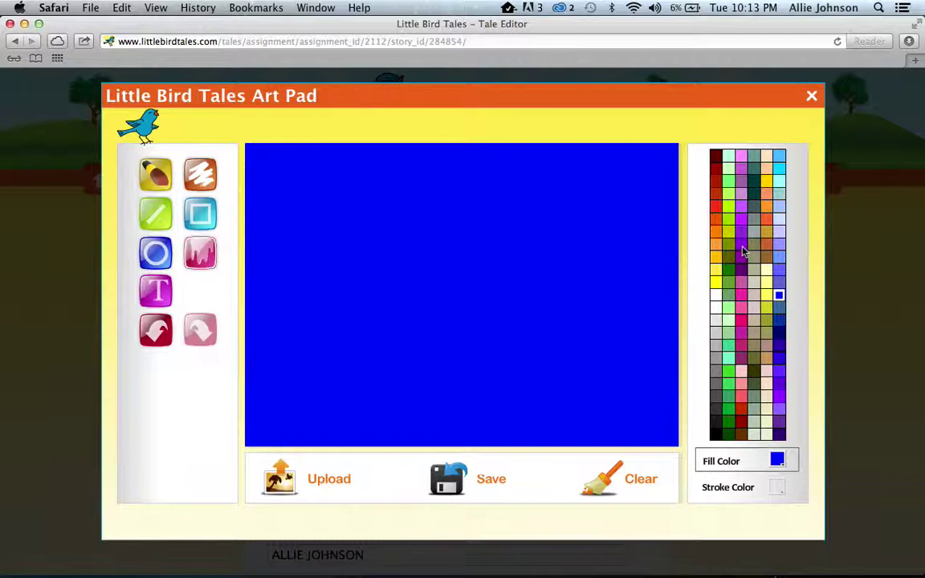
- Handwrite the student's name in purple with a slightly thicker brush
click(740, 245)
click(150, 172)
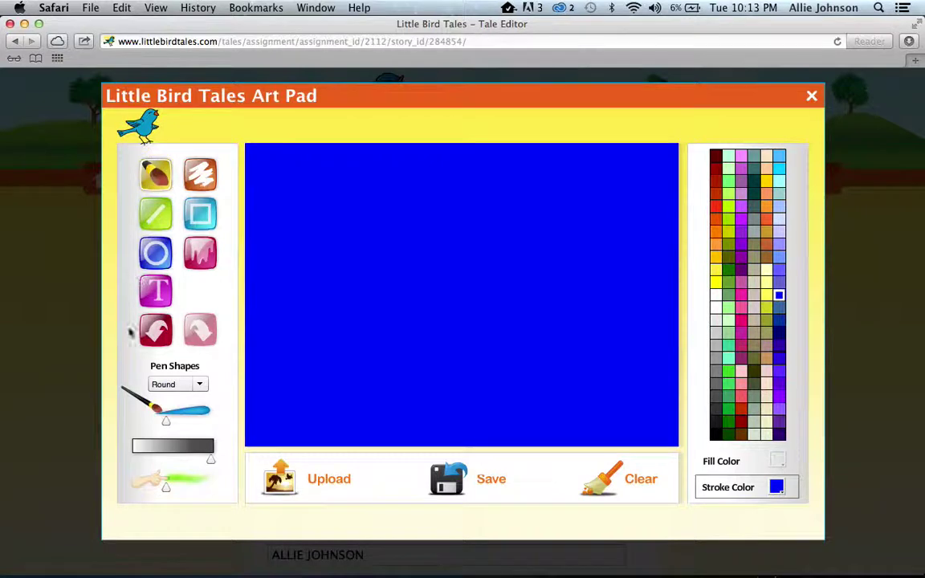
drag(173, 423, 180, 420)
click(741, 245)
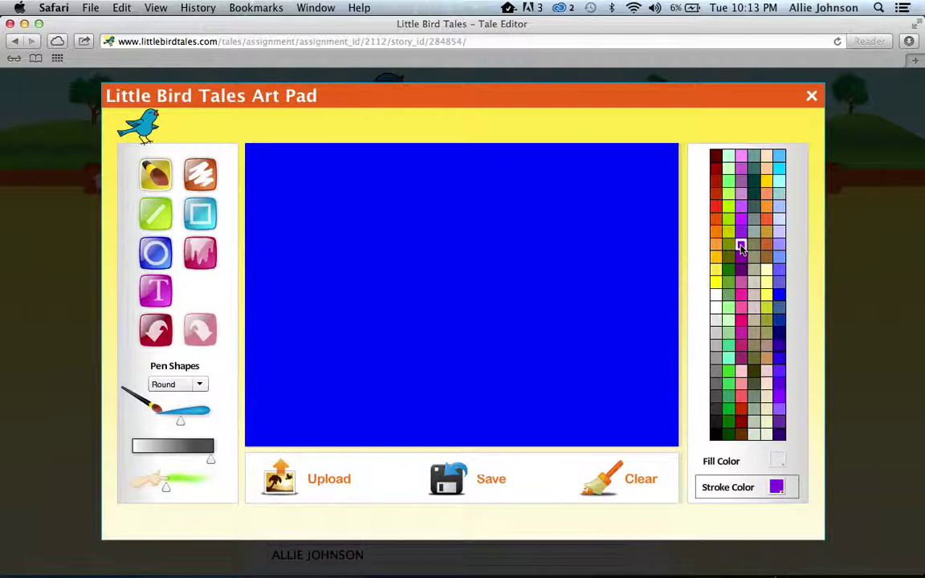
drag(337, 180, 316, 242)
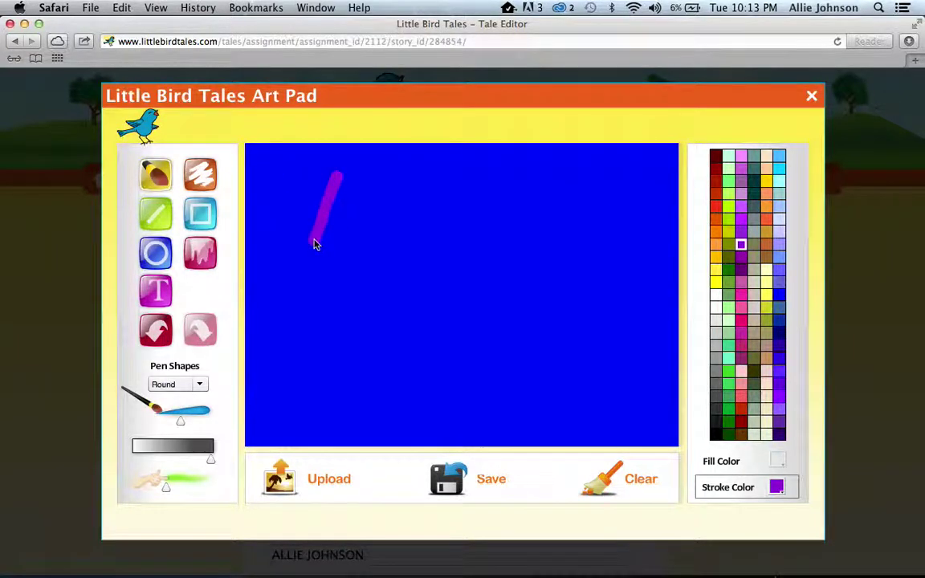
drag(338, 175, 355, 241)
drag(321, 214, 361, 213)
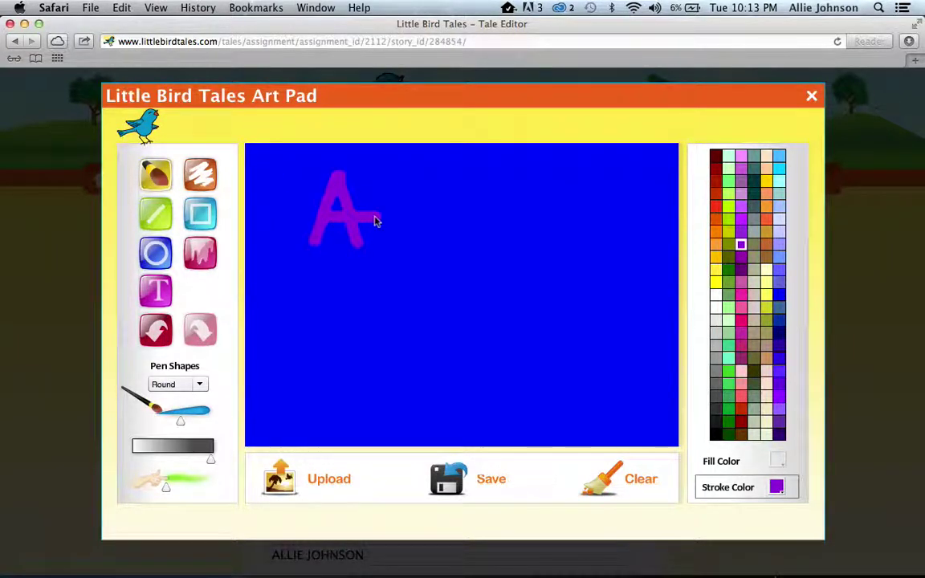
mouse_move(384, 172)
mouse_down()
mouse_move(386, 239)
mouse_move(386, 212)
mouse_move(409, 235)
mouse_up()
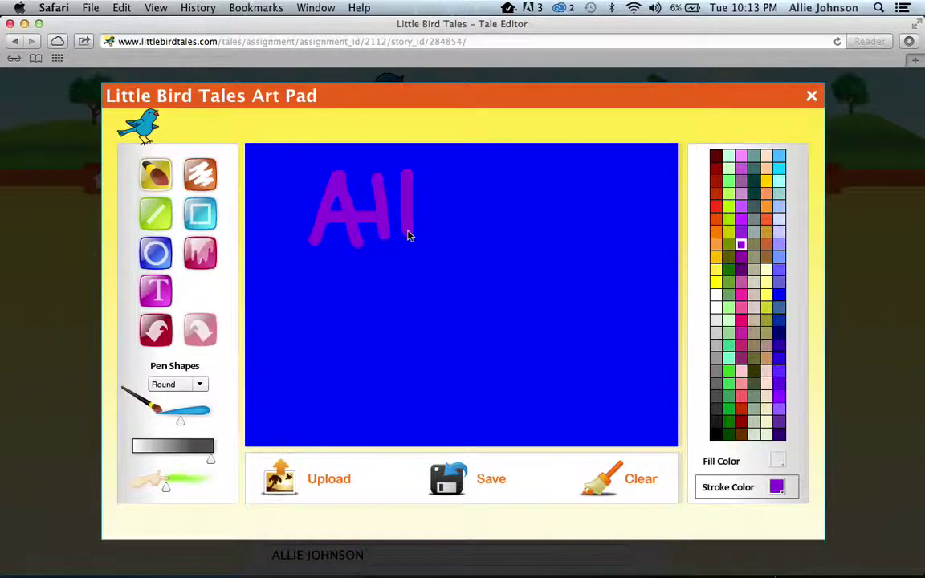
drag(437, 195, 436, 235)
click(436, 171)
mouse_move(465, 205)
mouse_down()
mouse_move(487, 186)
mouse_move(479, 234)
mouse_move(491, 222)
mouse_up()
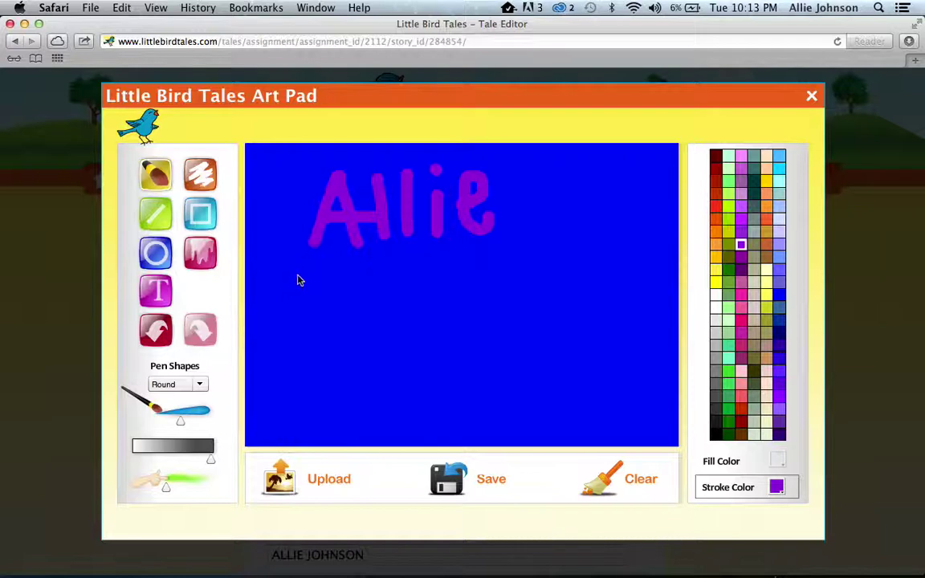
- Draw three pink hearts on the blue cover and save the artwork
click(167, 265)
click(742, 297)
mouse_move(307, 368)
mouse_down()
mouse_move(282, 384)
mouse_move(319, 392)
mouse_move(325, 345)
mouse_move(322, 394)
mouse_up()
mouse_move(442, 331)
mouse_down()
mouse_move(467, 376)
mouse_move(473, 351)
mouse_move(495, 363)
mouse_move(479, 389)
mouse_up()
mouse_move(582, 269)
mouse_down()
mouse_move(585, 314)
mouse_move(601, 258)
mouse_move(597, 322)
mouse_up()
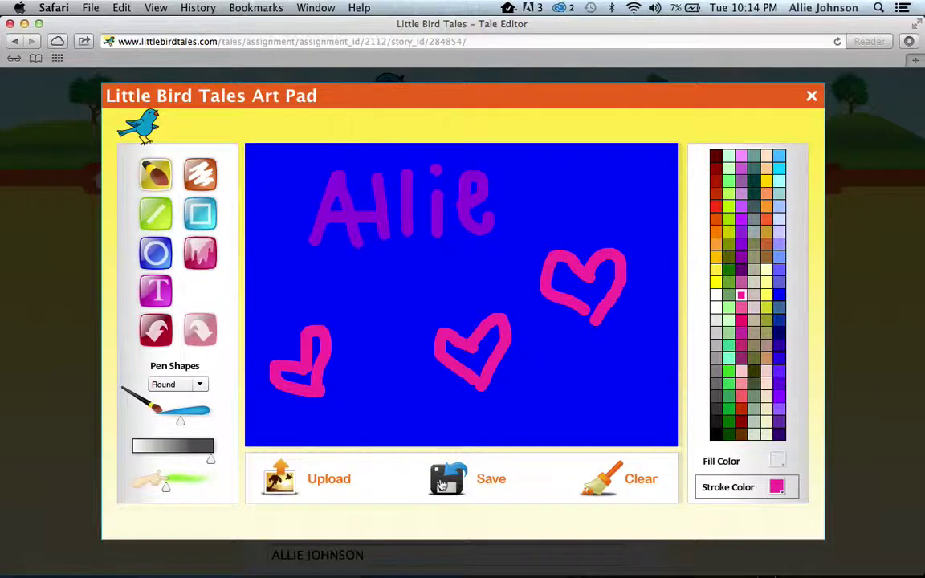
click(441, 485)
- Save the cover artwork again and close the Art Pad to view the finished cover
click(441, 486)
click(812, 97)
scroll(593, 322, down, 3)
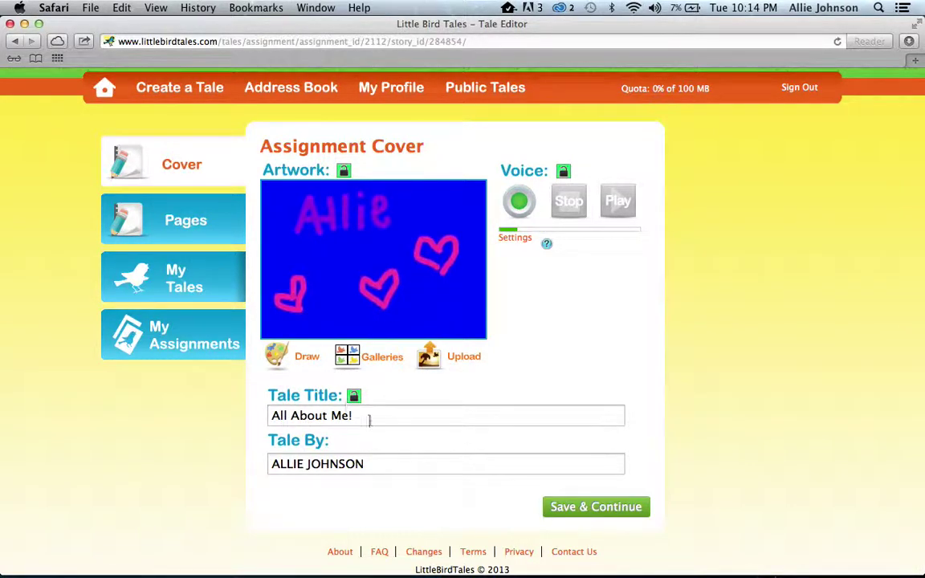
- Retype the author name in the Tale By field in mixed case instead of all capitals
click(376, 419)
drag(376, 418, 255, 403)
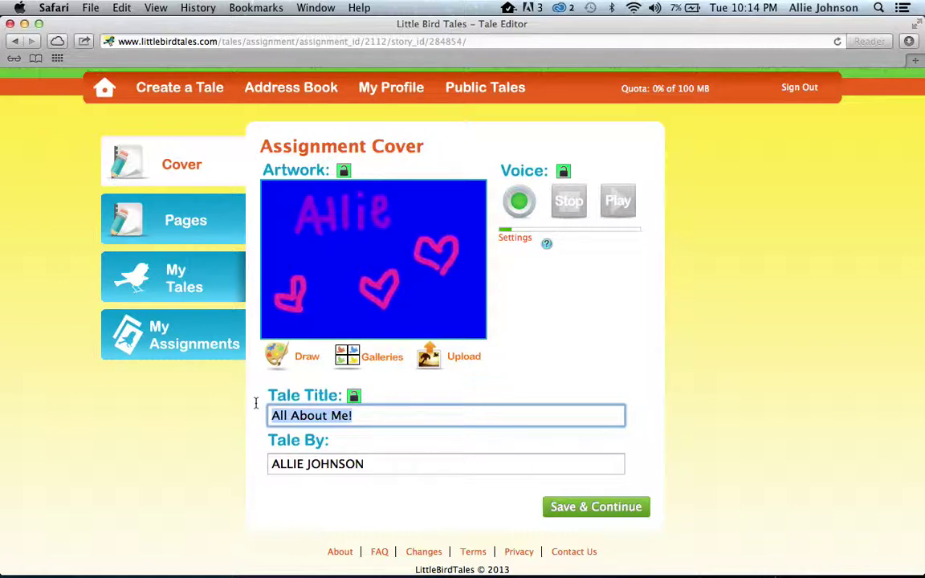
drag(349, 415, 238, 404)
drag(374, 464, 237, 447)
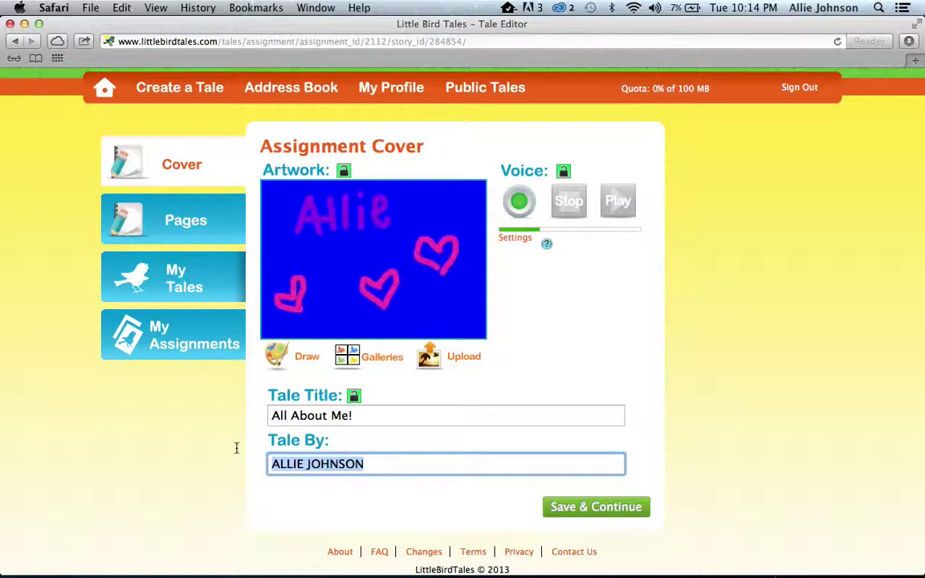
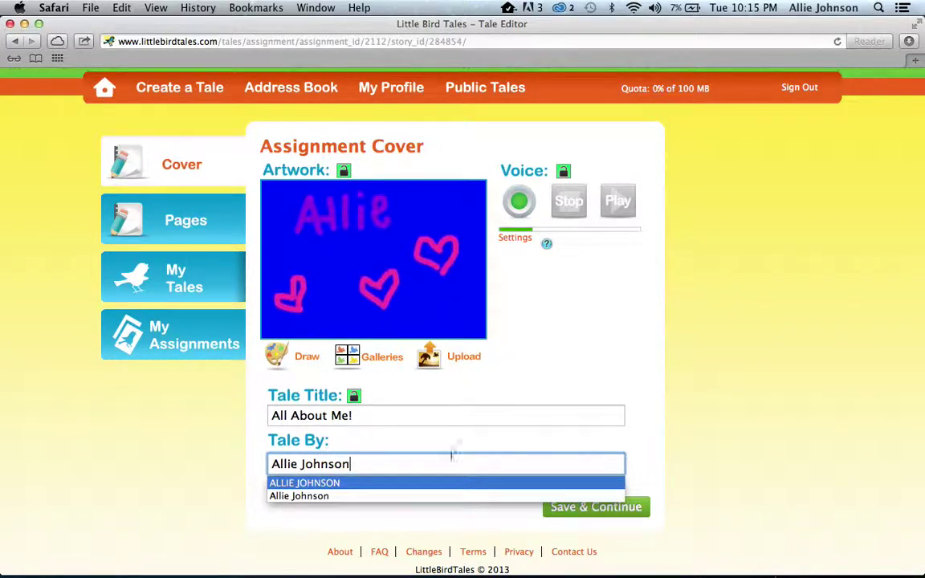
click(522, 310)
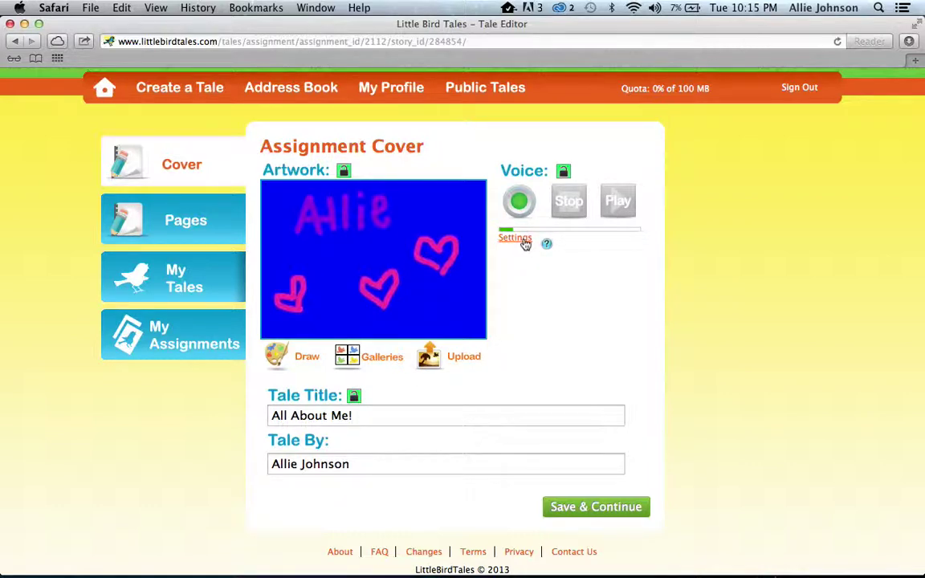
- Allow camera and microphone access in the Flash privacy settings, with Remember ticked
click(518, 239)
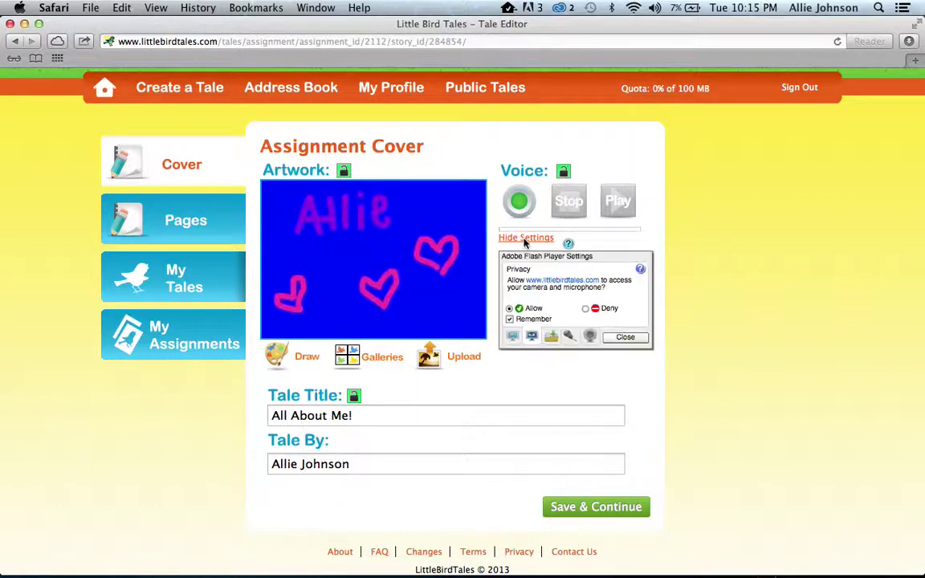
click(509, 318)
click(510, 319)
click(626, 339)
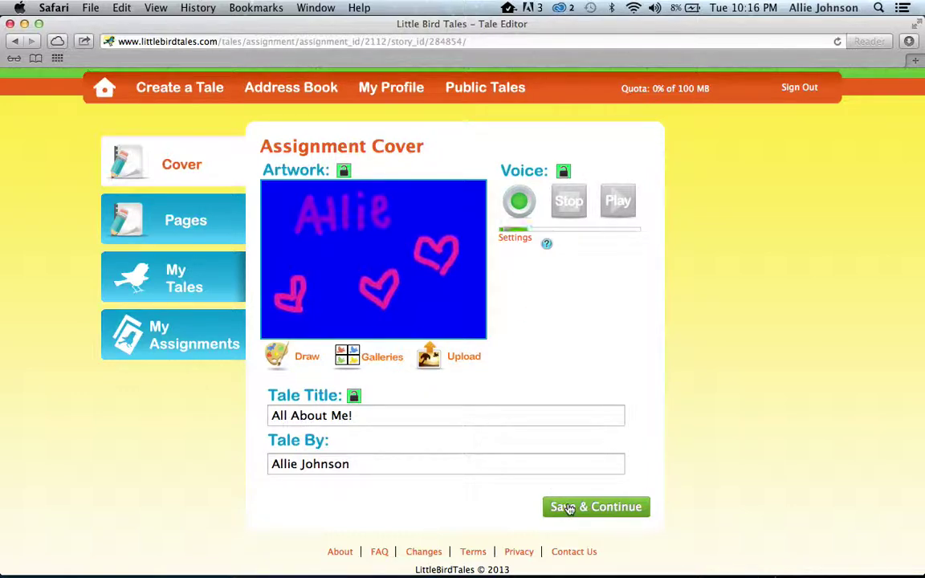
click(613, 508)
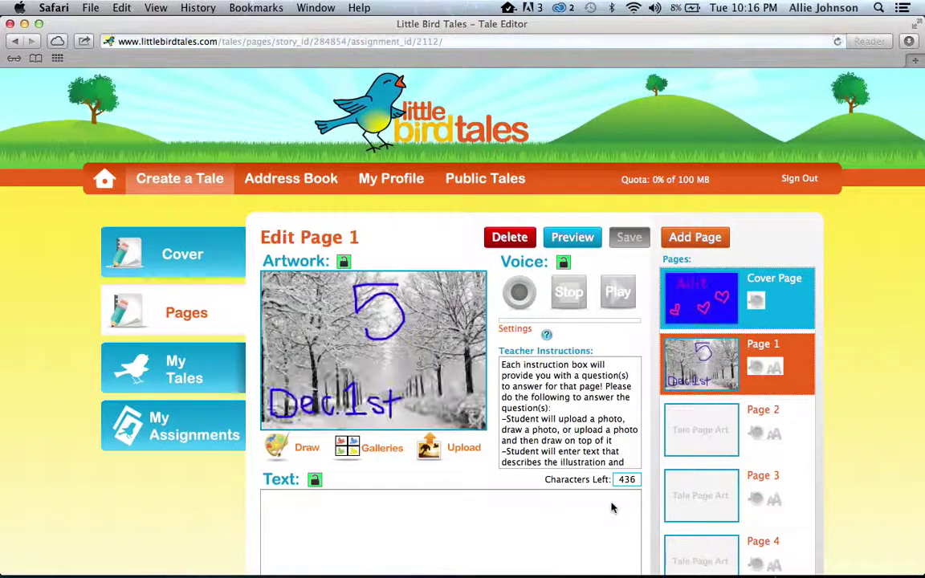
scroll(549, 464, down, 3)
scroll(548, 464, up, 3)
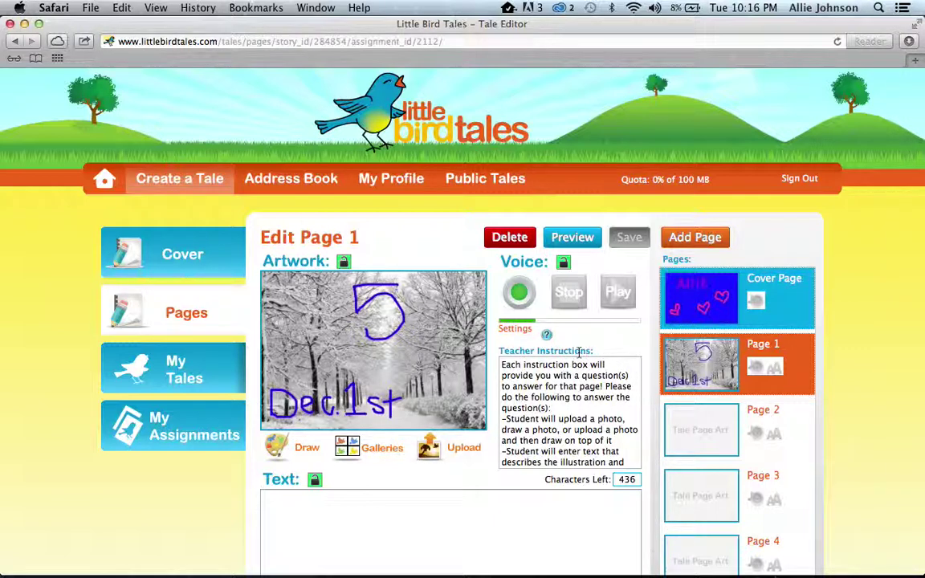
scroll(629, 341, down, 3)
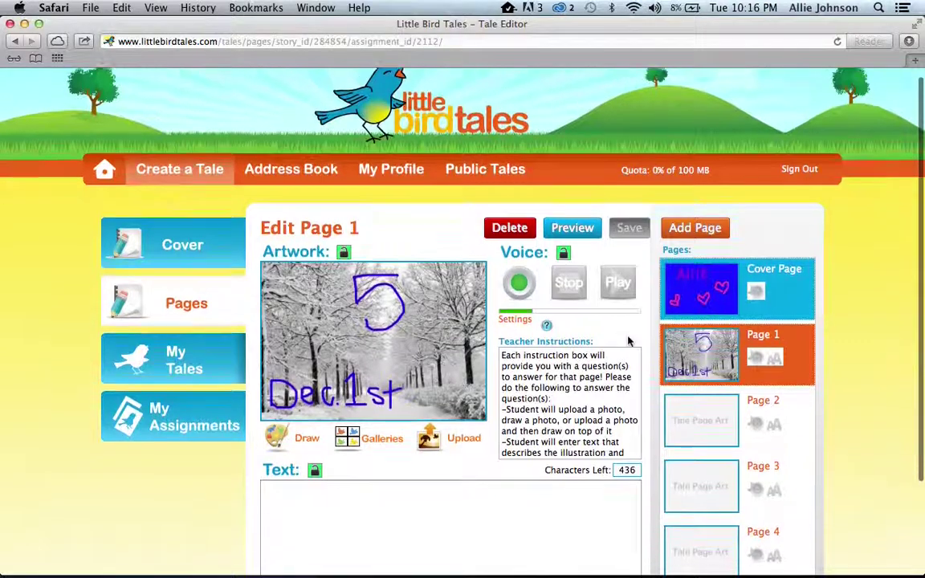
scroll(629, 341, down, 5)
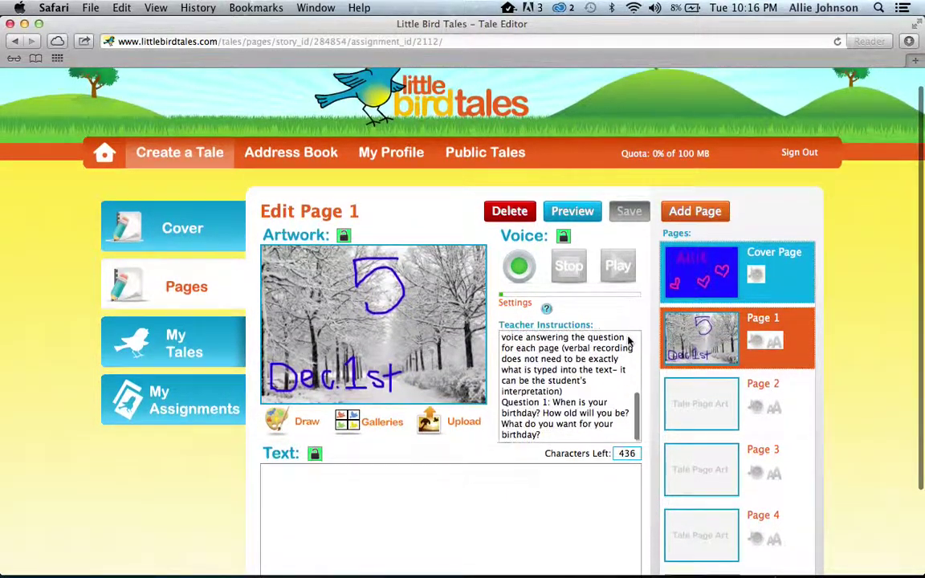
scroll(629, 342, up, 8)
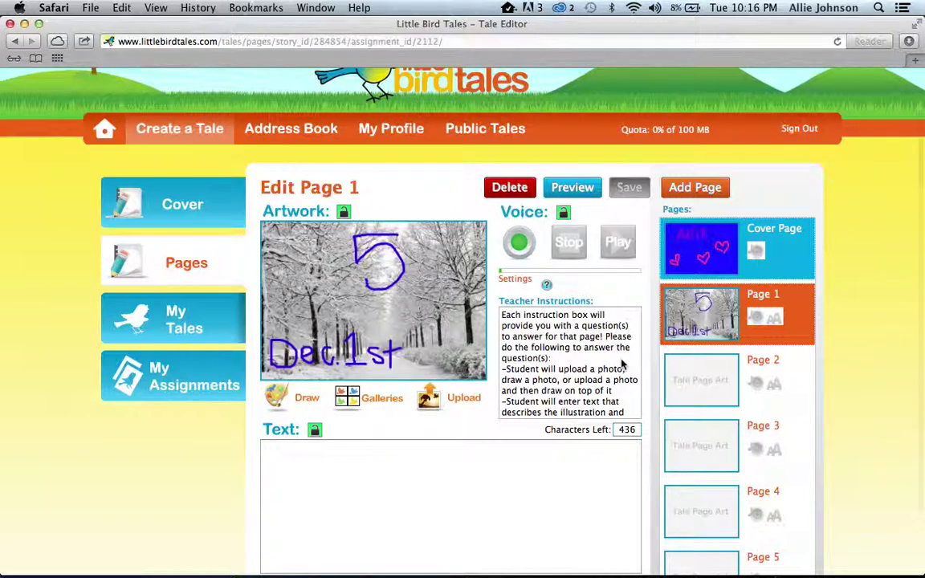
scroll(622, 366, down, 2)
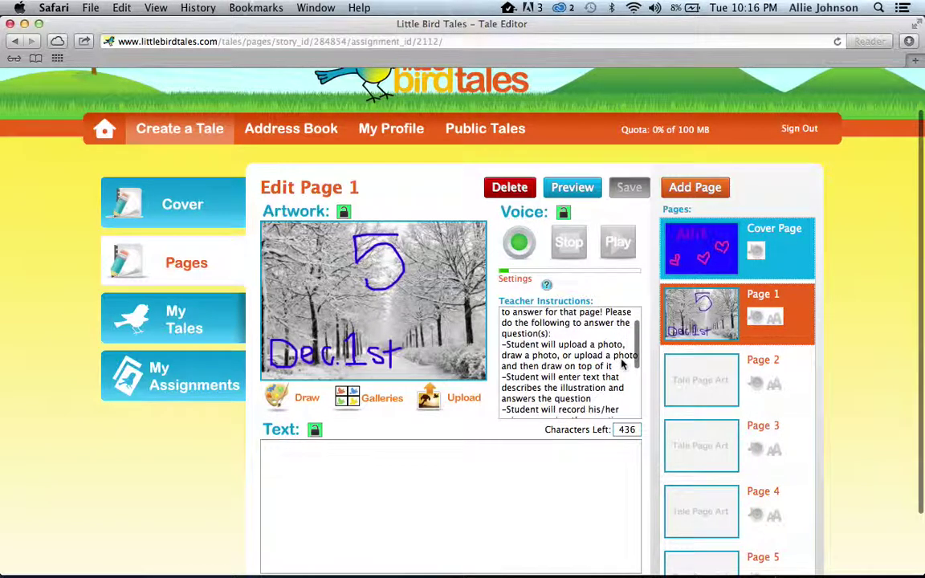
scroll(622, 366, up, 3)
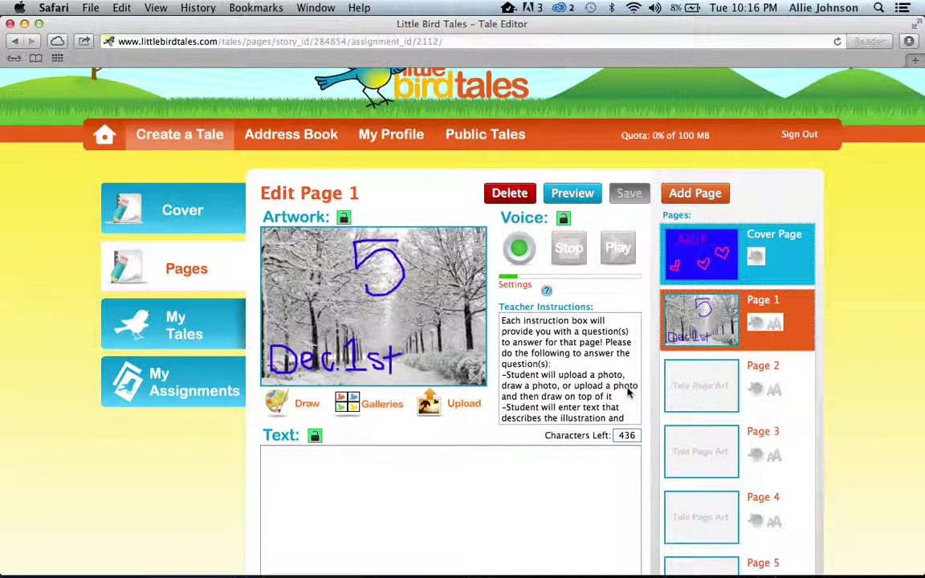
scroll(629, 392, up, 1)
scroll(631, 395, down, 3)
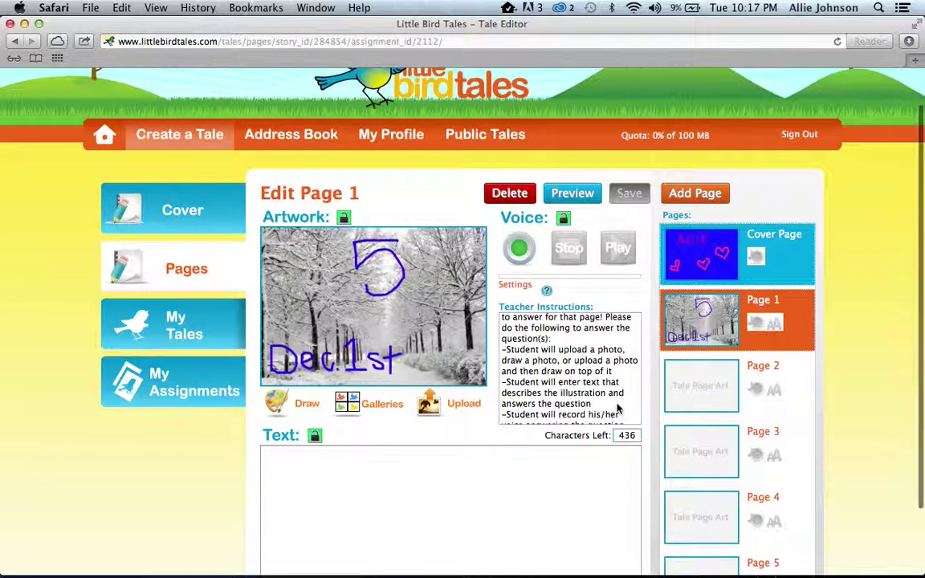
scroll(619, 410, down, 2)
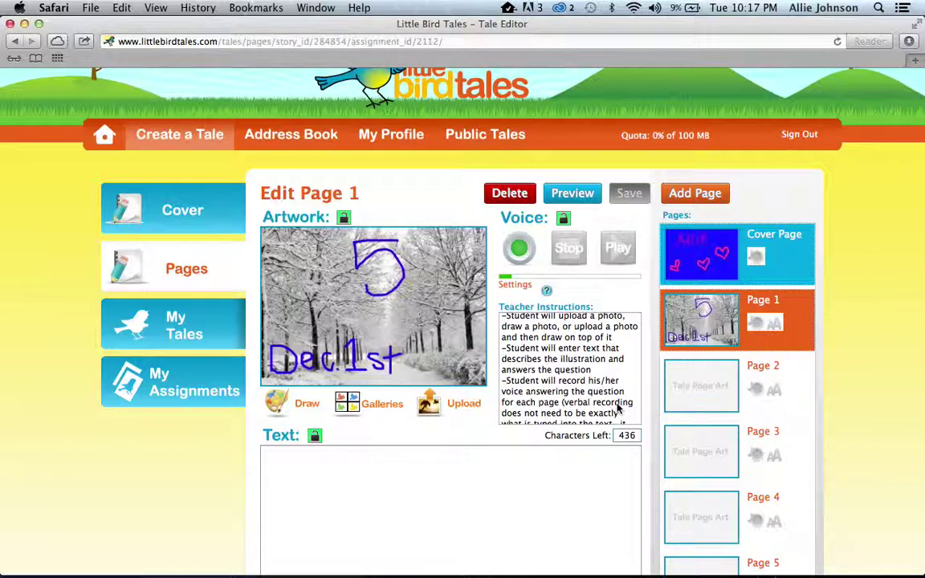
scroll(618, 409, down, 2)
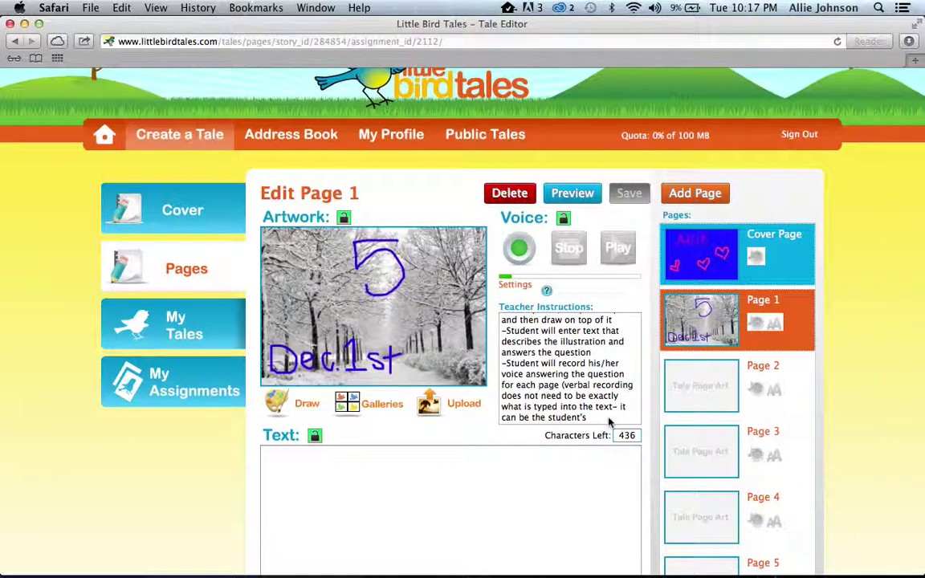
click(474, 476)
scroll(577, 419, down, 2)
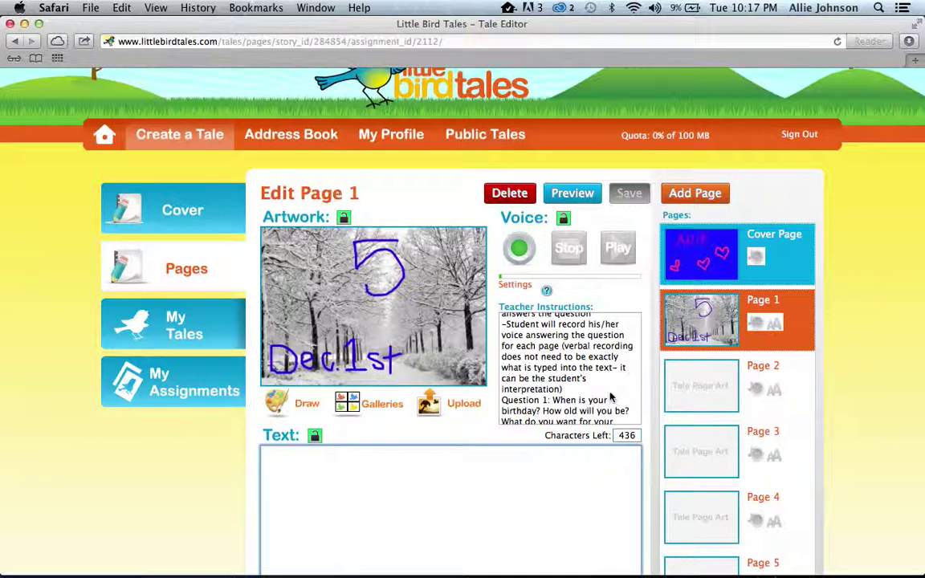
scroll(599, 399, down, 3)
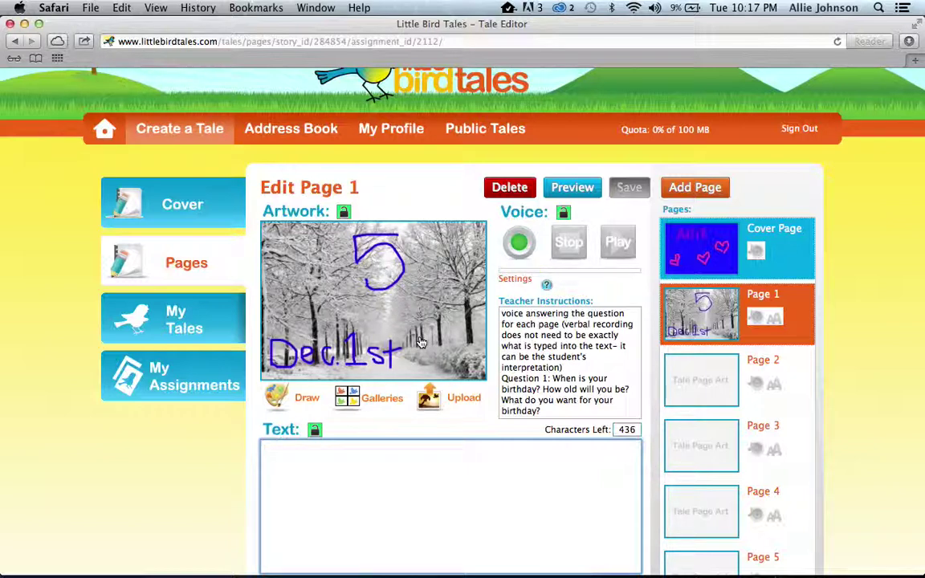
click(431, 395)
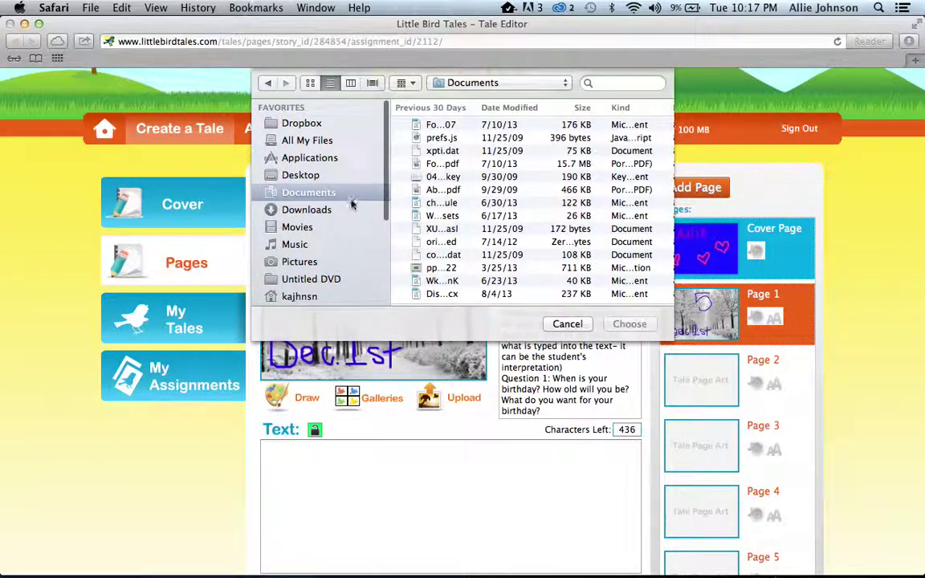
- Browse the Pictures, iPhoto and Desktop folders in the file chooser looking for the photo
scroll(330, 172, down, 5)
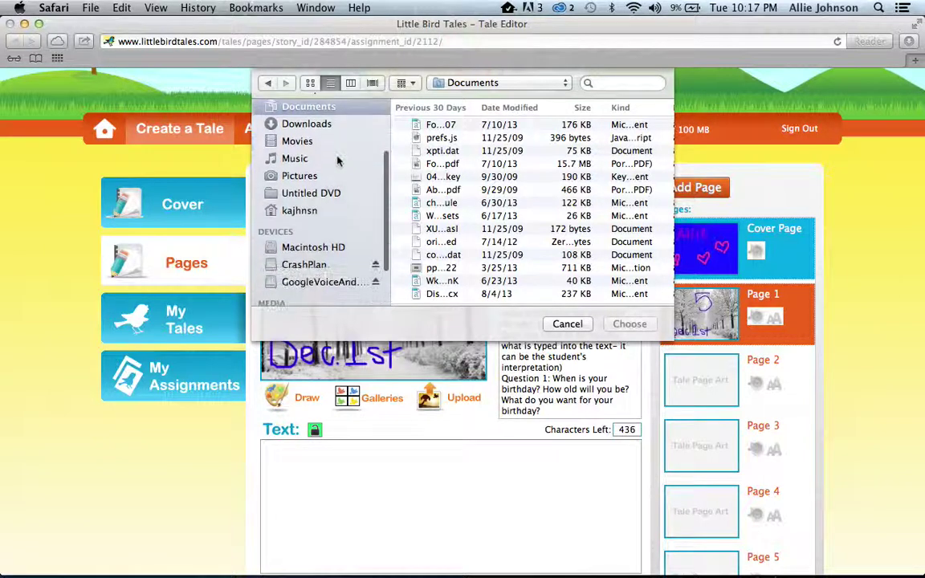
click(315, 177)
scroll(301, 211, down, 3)
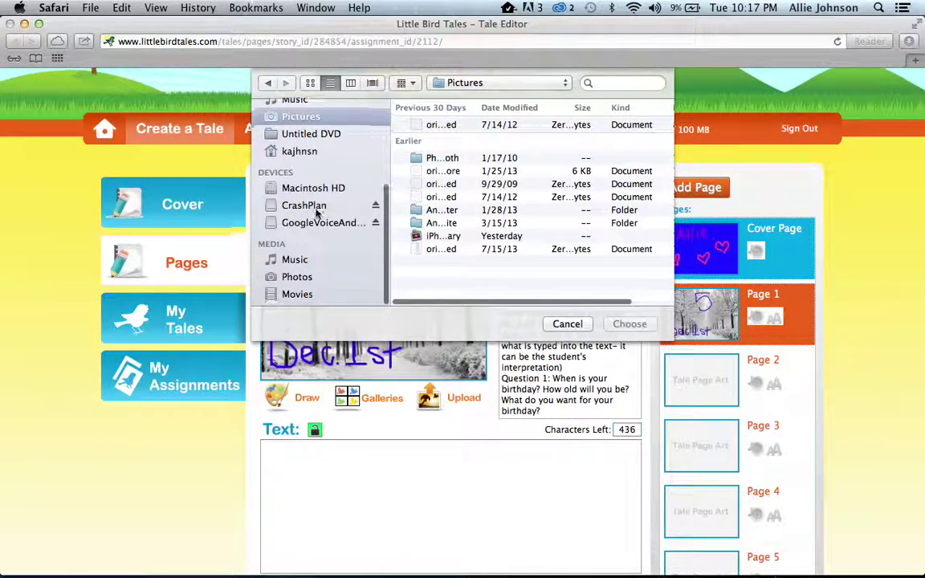
click(296, 281)
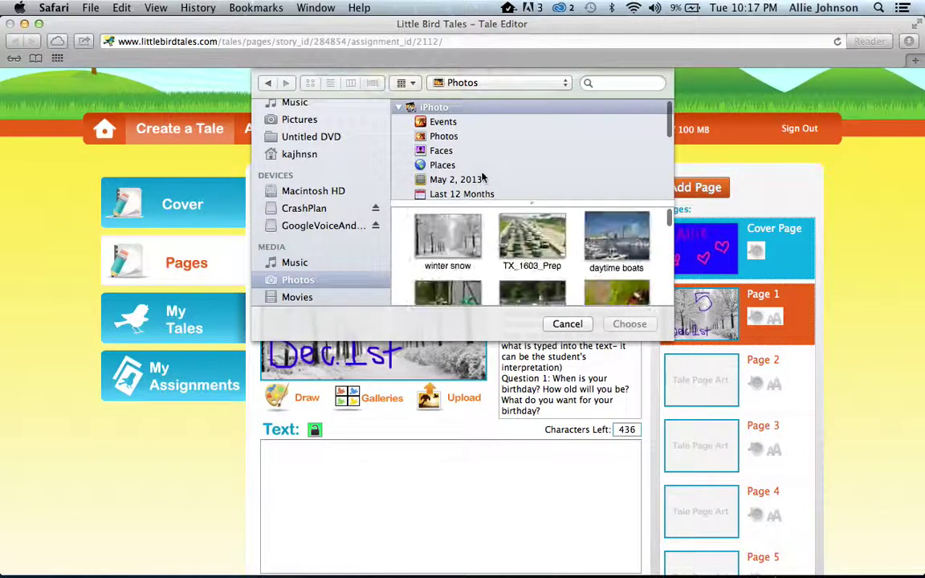
scroll(309, 143, up, 1)
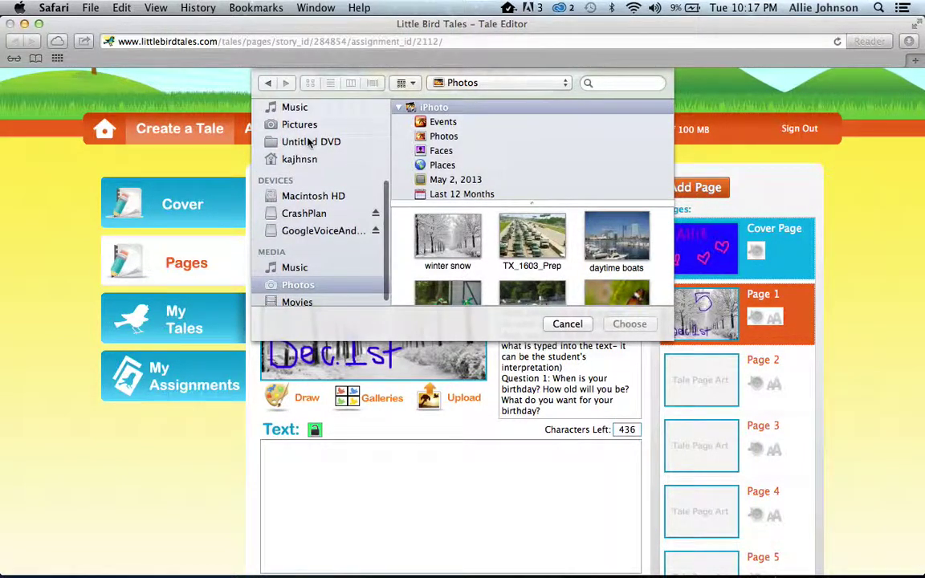
scroll(309, 142, up, 4)
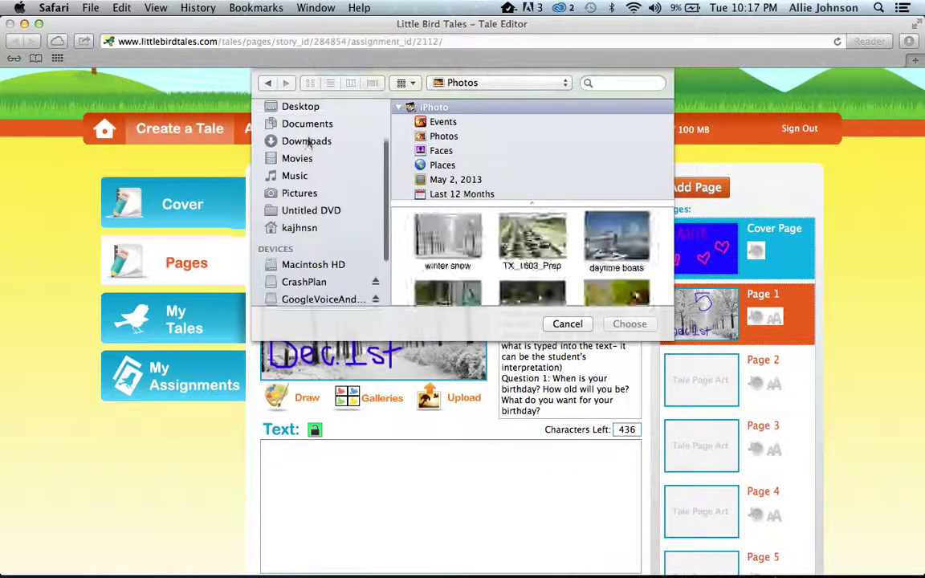
scroll(305, 143, up, 2)
click(299, 141)
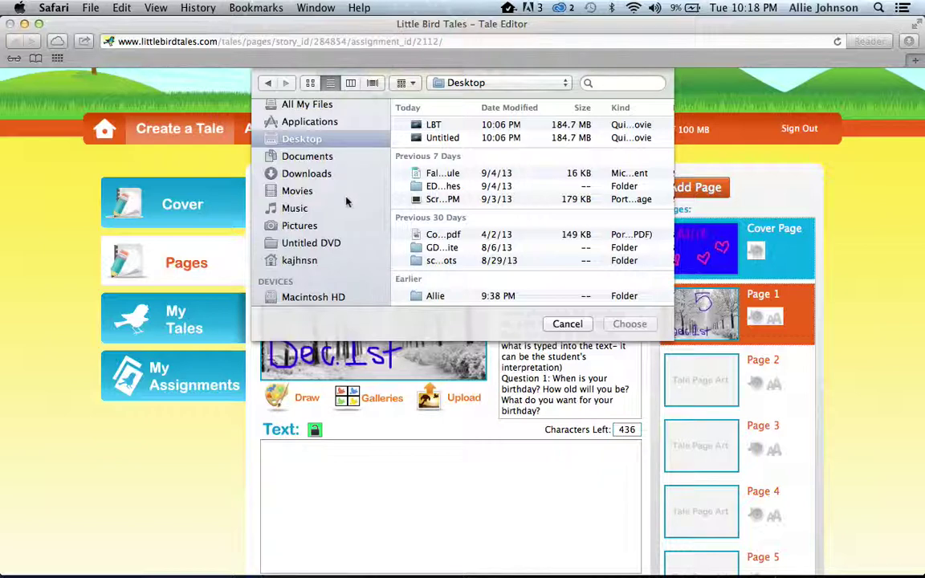
scroll(345, 202, down, 1)
scroll(344, 202, down, 1)
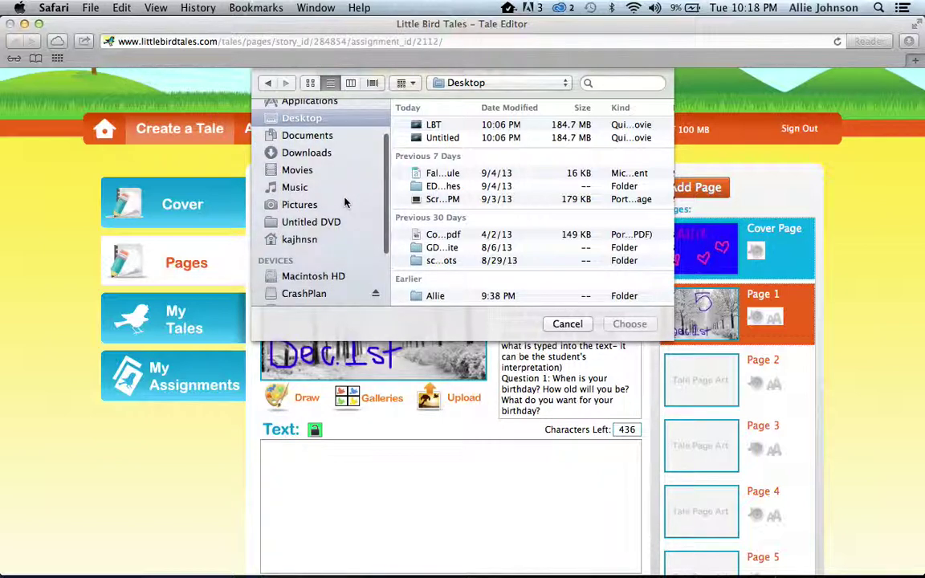
scroll(345, 202, down, 5)
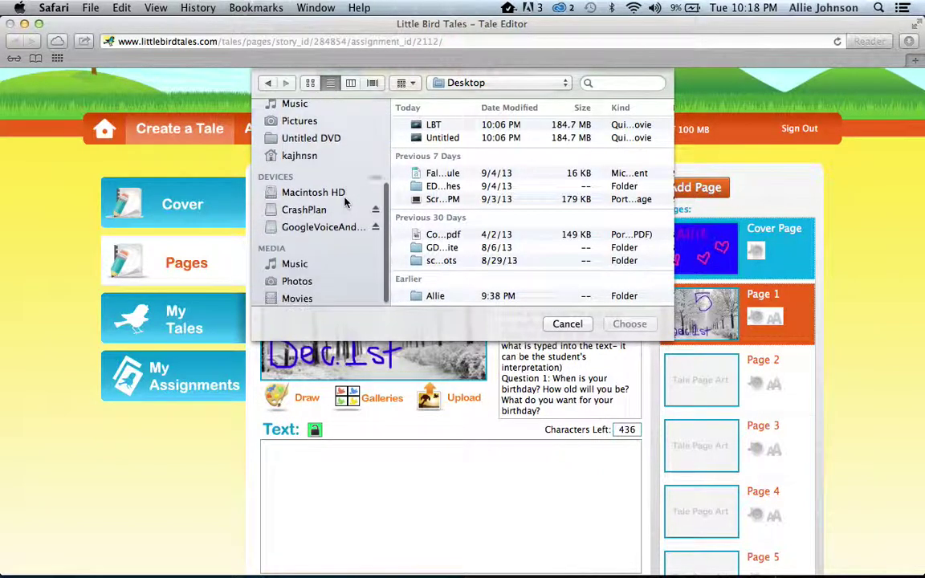
- Upload the Spring butterfly photo from the iPhoto library as Page 1's artwork
click(298, 282)
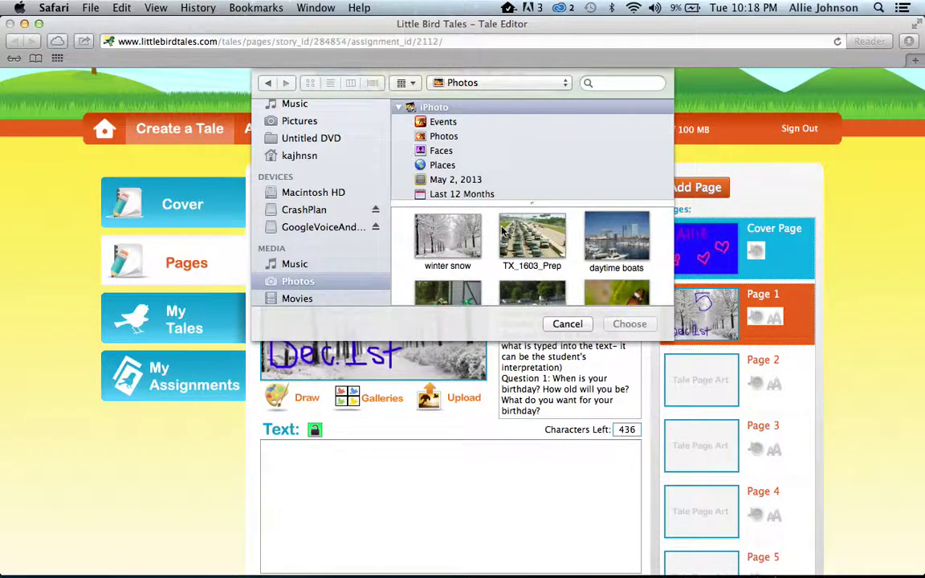
scroll(441, 249, down, 2)
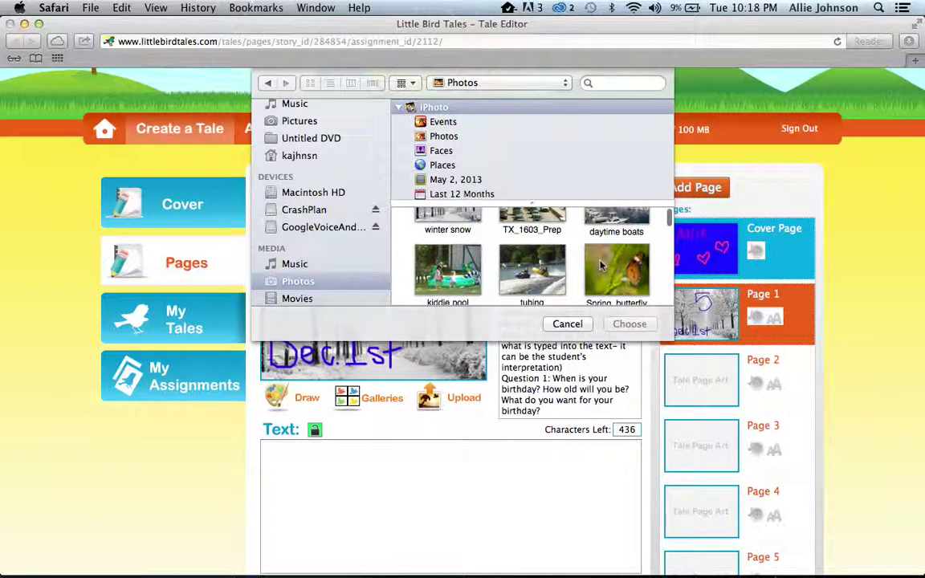
click(601, 265)
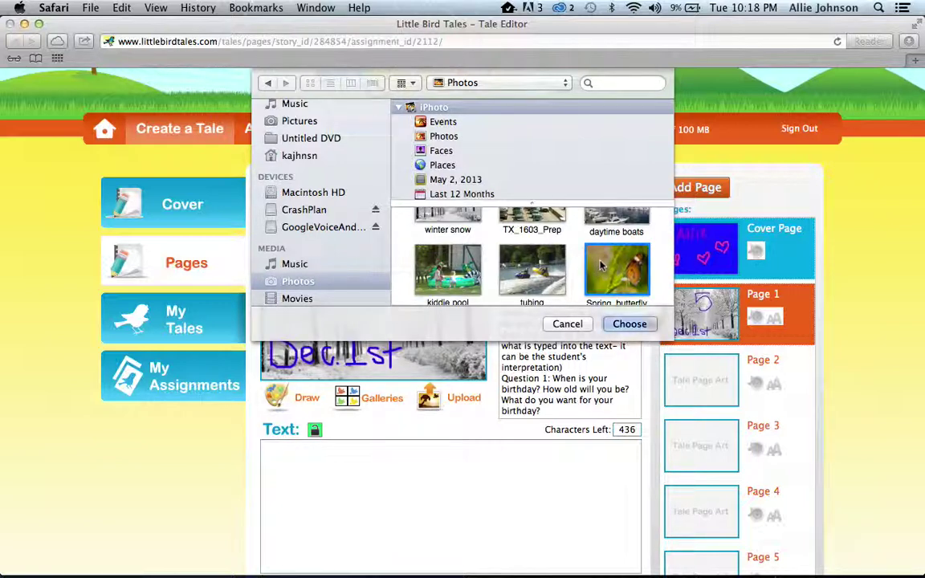
click(627, 324)
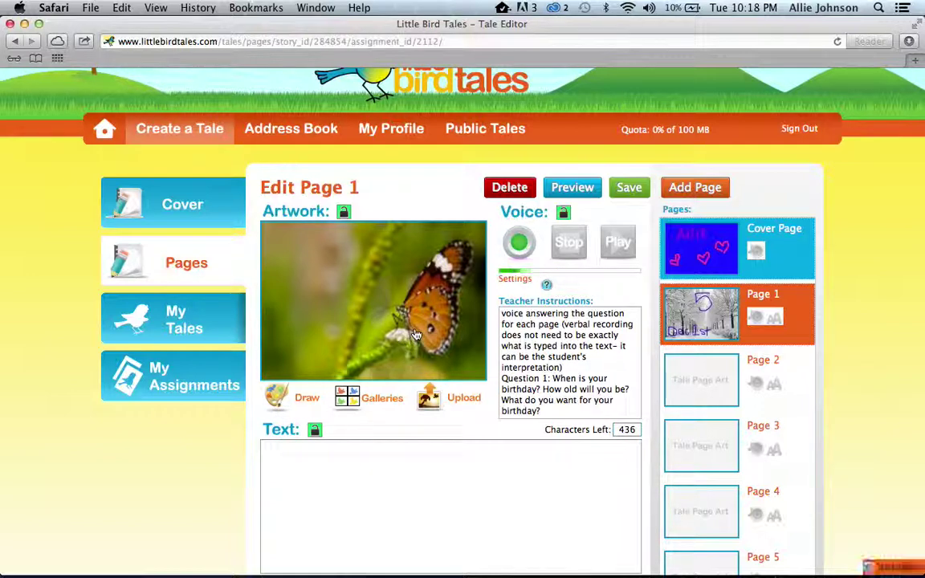
- Handwrite 'March 25' in pink on the butterfly artwork, save it and close the Art Pad
click(415, 335)
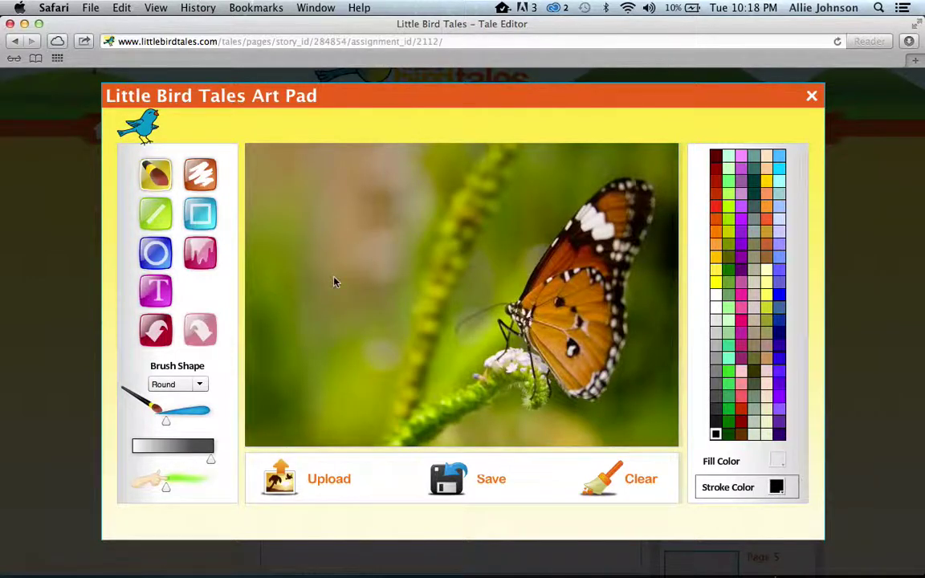
click(160, 178)
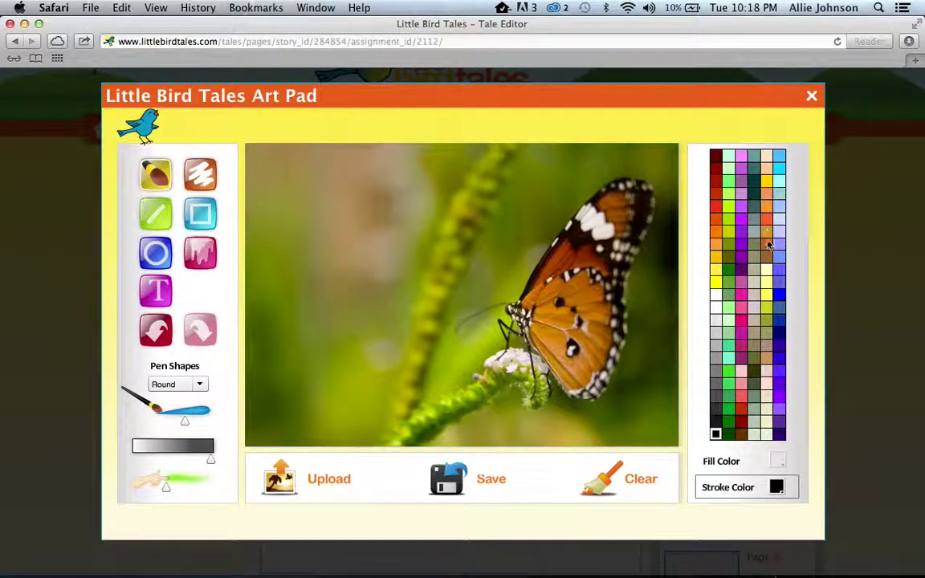
click(741, 320)
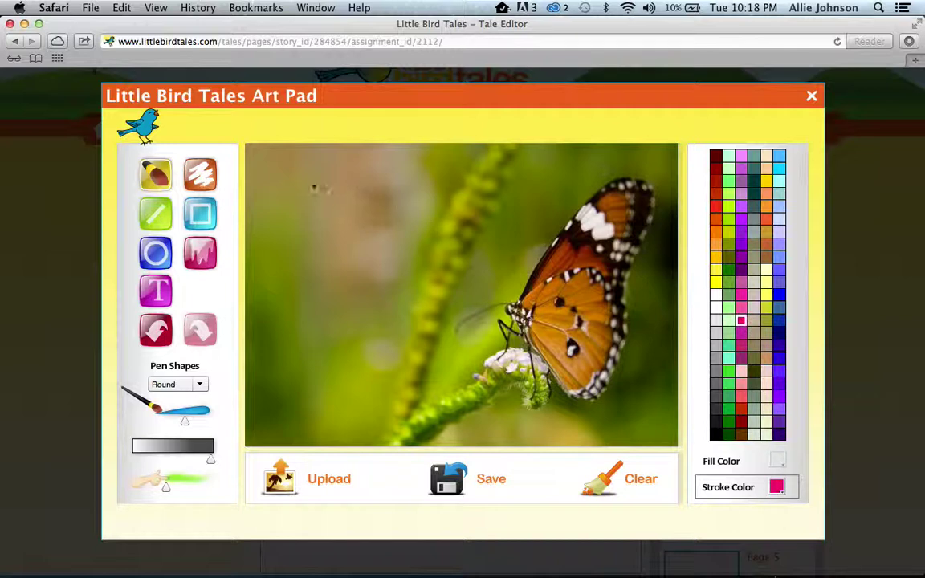
mouse_move(268, 158)
mouse_down()
mouse_move(268, 207)
mouse_move(268, 153)
mouse_move(302, 190)
mouse_move(329, 152)
mouse_move(335, 205)
mouse_up()
mouse_move(361, 165)
mouse_down()
mouse_move(373, 203)
mouse_move(412, 181)
mouse_move(424, 206)
mouse_up()
mouse_move(440, 169)
mouse_down()
mouse_move(442, 207)
mouse_move(474, 170)
mouse_move(495, 174)
mouse_move(512, 208)
mouse_up()
mouse_move(530, 150)
mouse_down()
mouse_move(535, 205)
mouse_move(580, 202)
mouse_up()
mouse_move(289, 264)
mouse_down()
mouse_move(320, 287)
mouse_move(319, 317)
mouse_move(347, 314)
mouse_up()
mouse_move(403, 242)
mouse_down()
mouse_move(360, 270)
mouse_move(402, 262)
mouse_move(357, 306)
mouse_up()
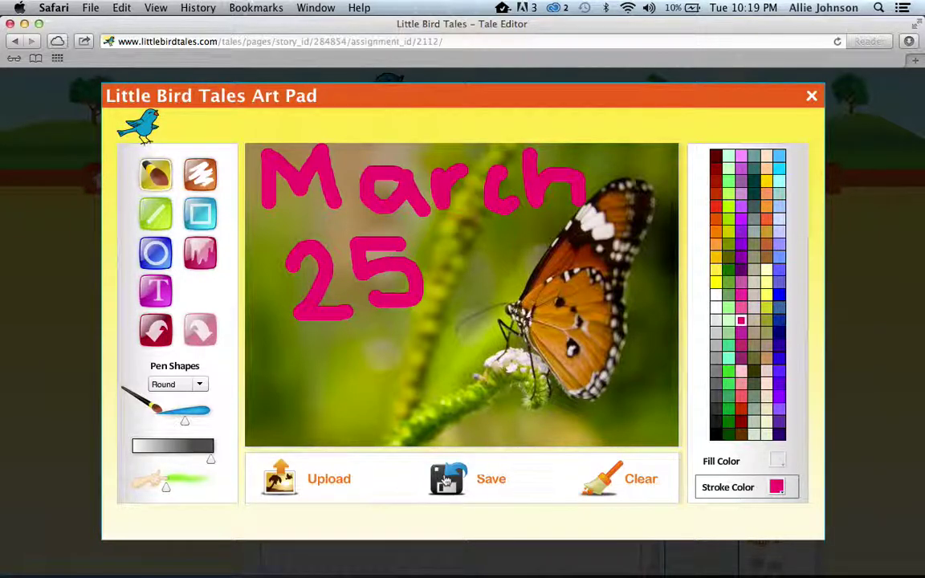
click(446, 480)
click(813, 98)
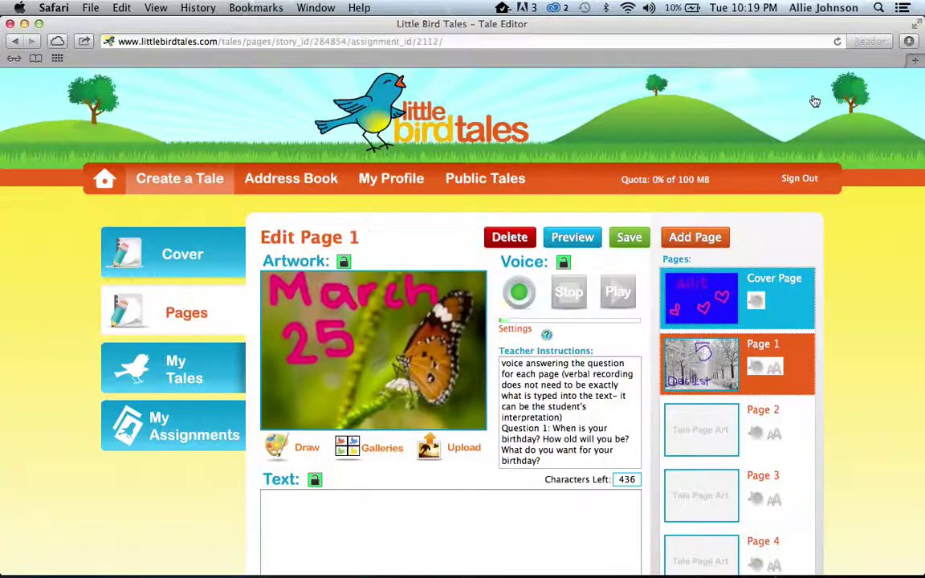
- Enter Page 1 text starting 'My birthday is March 25th. I will be 29...' and save the page
scroll(498, 402, down, 3)
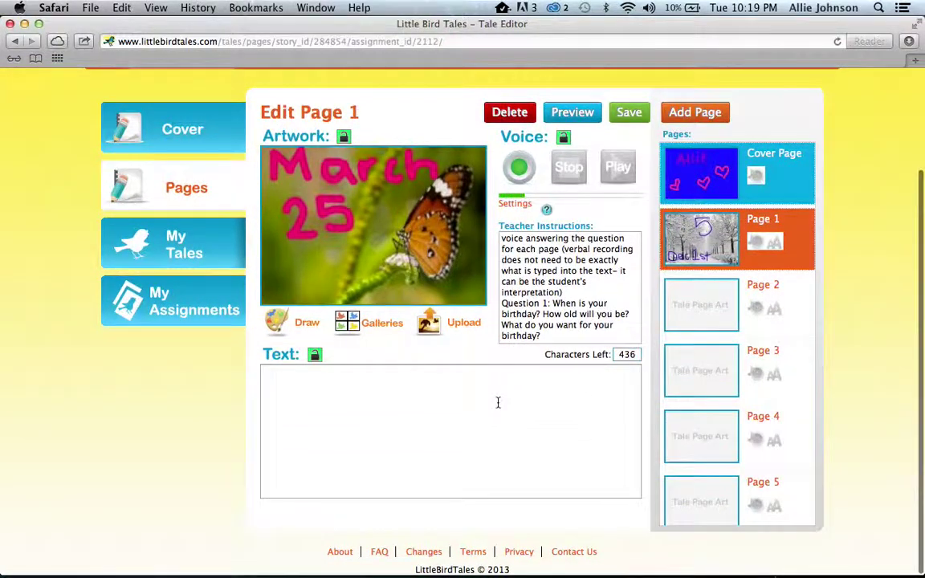
click(466, 388)
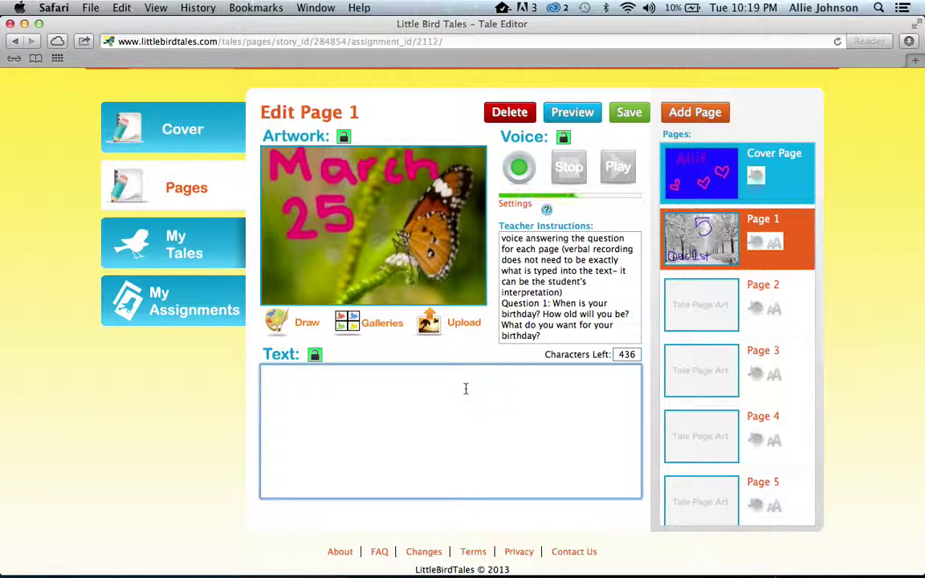
text(My)
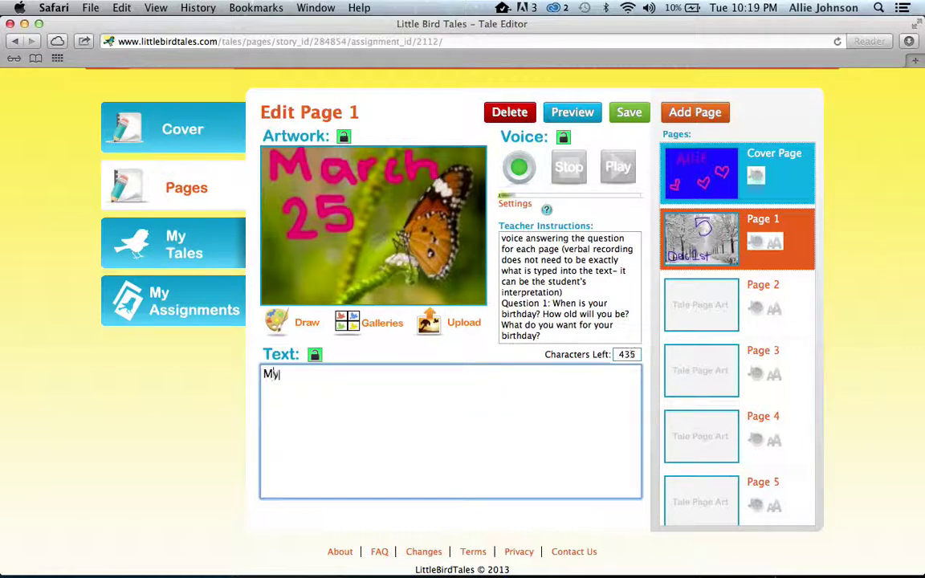
text( birthday is)
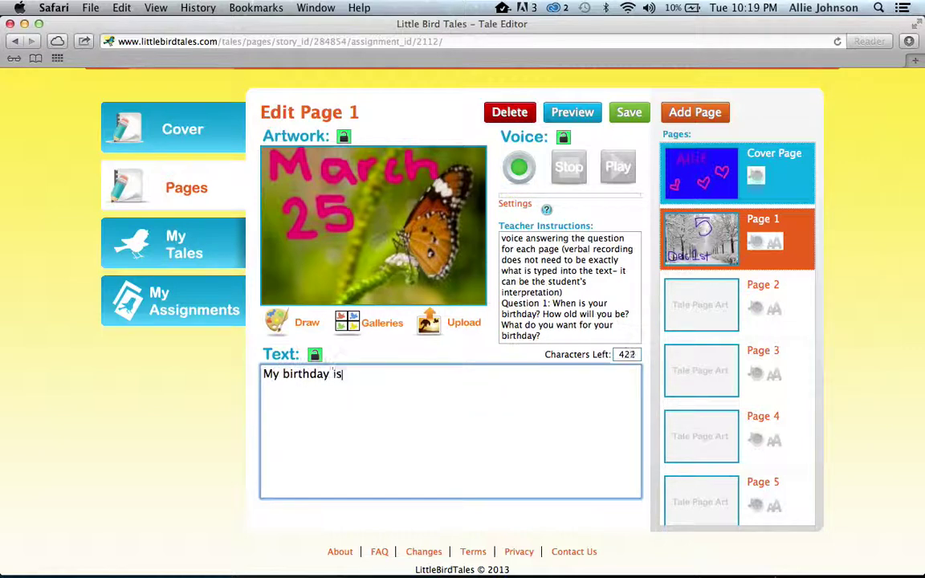
text( March 25th. )
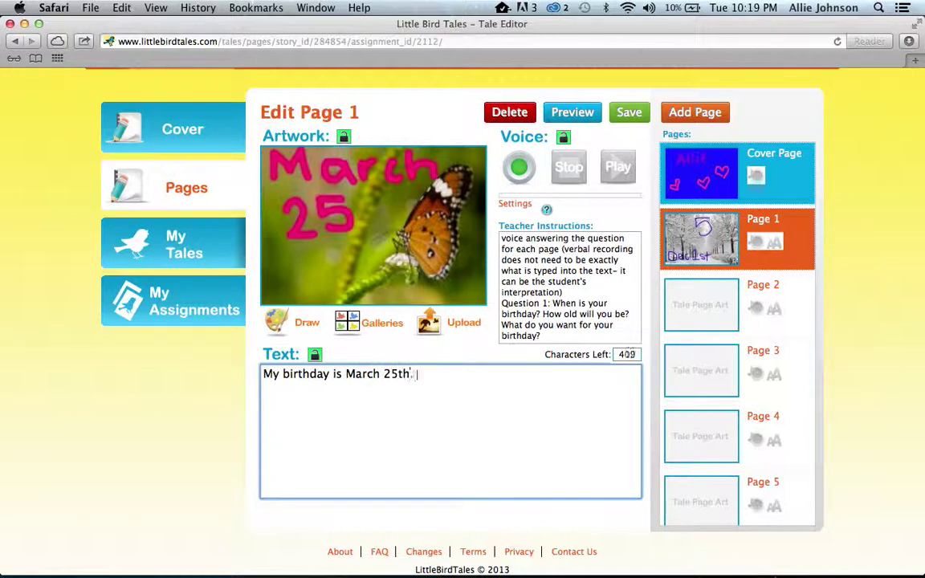
text(I will be 29 years old.)
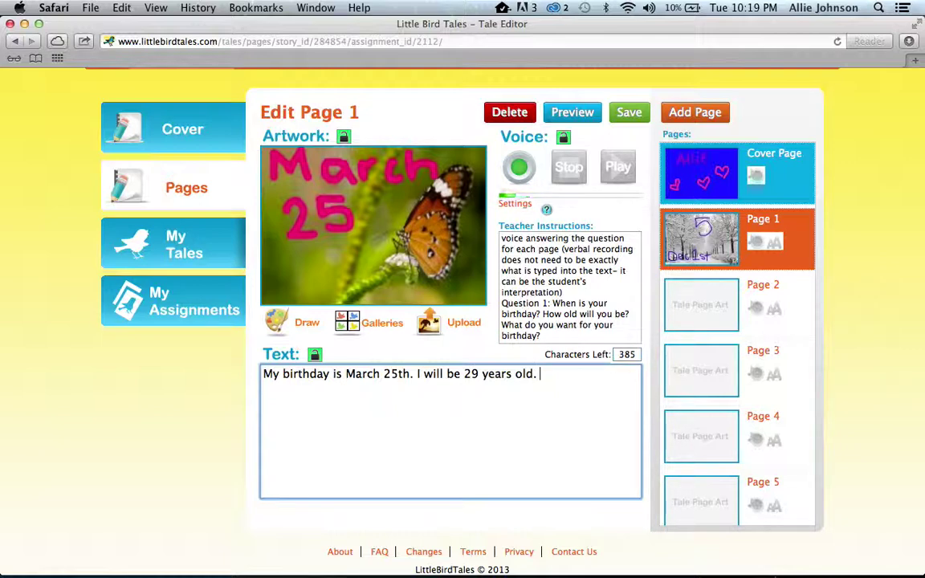
text(I would)
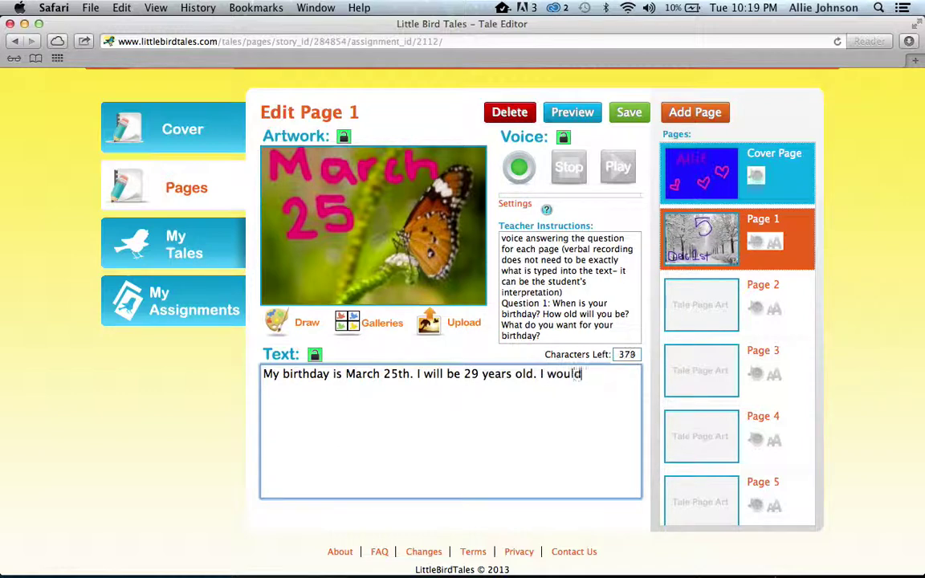
text( like coffee )
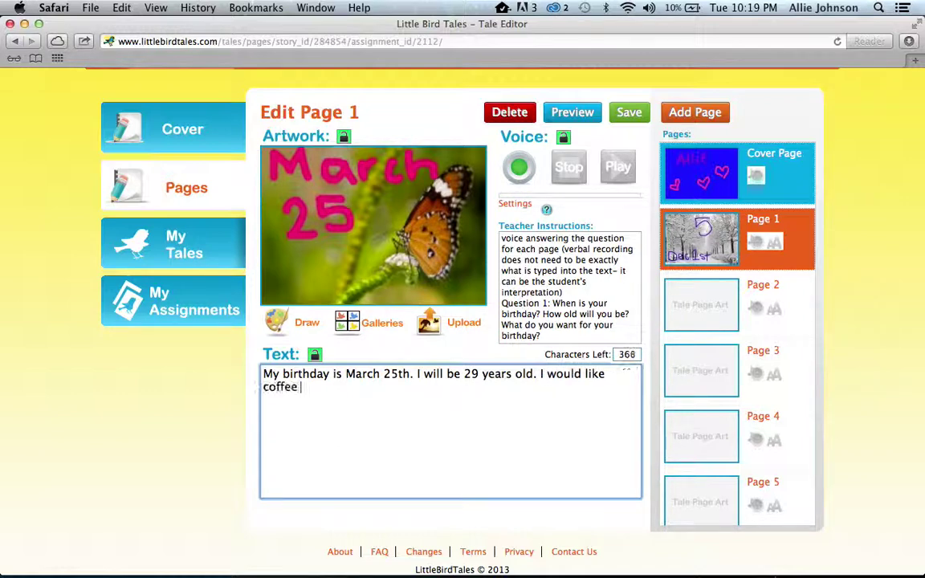
text(for my birthda)
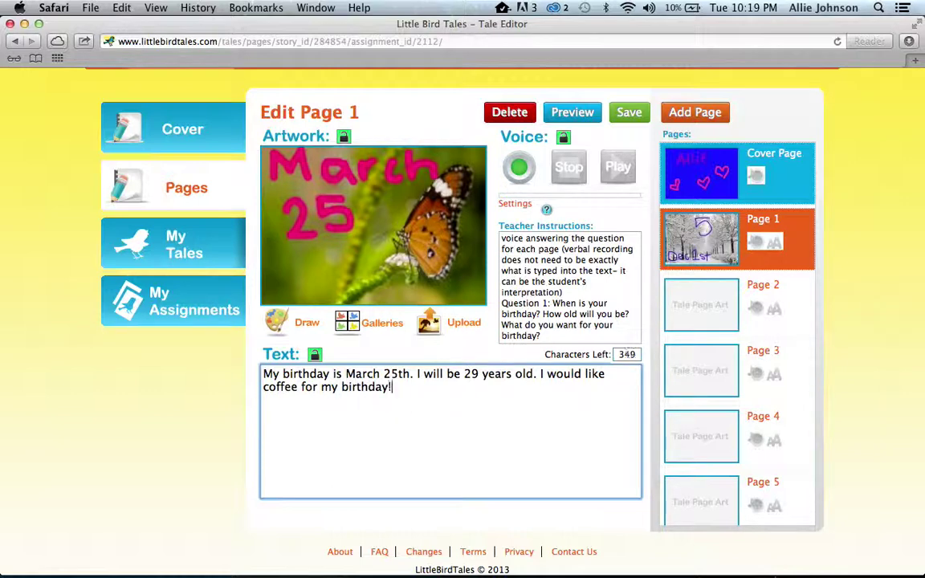
text(y!)
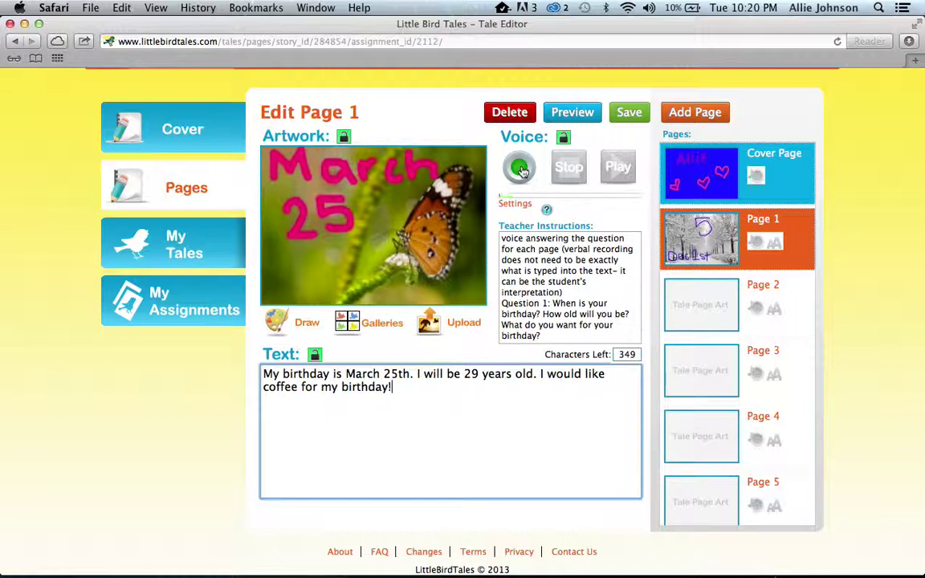
click(629, 113)
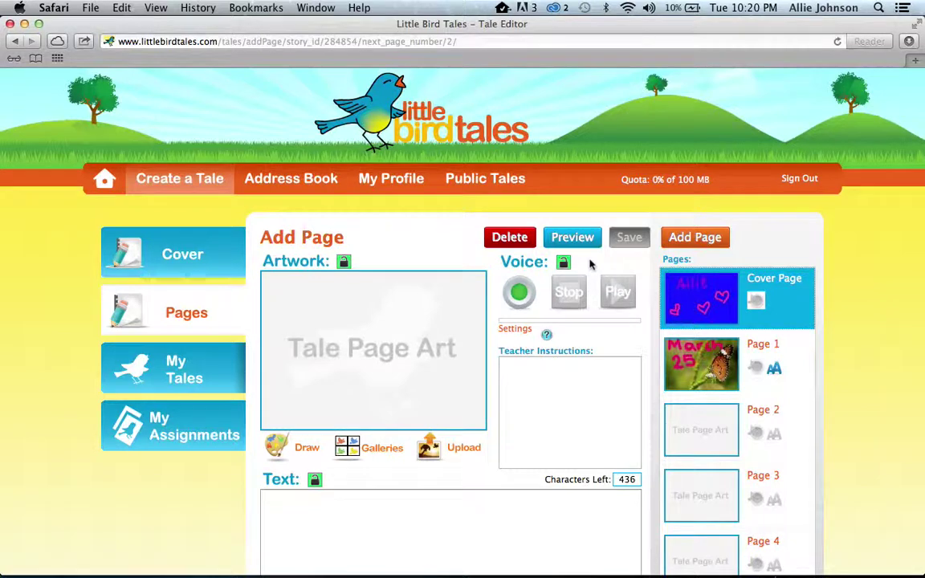
scroll(592, 262, down, 2)
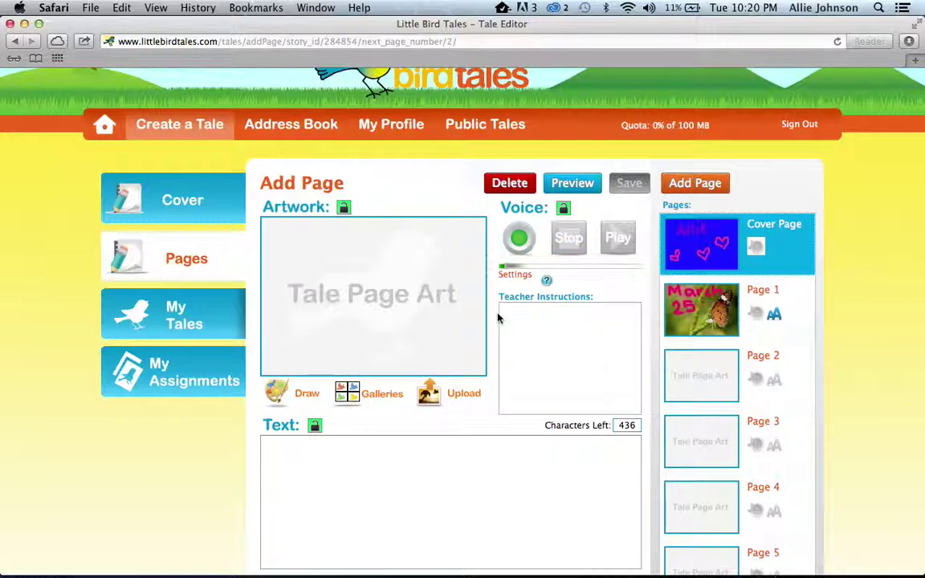
- Review Page 2's family-size question, then open Page 3 with its pets question
click(700, 363)
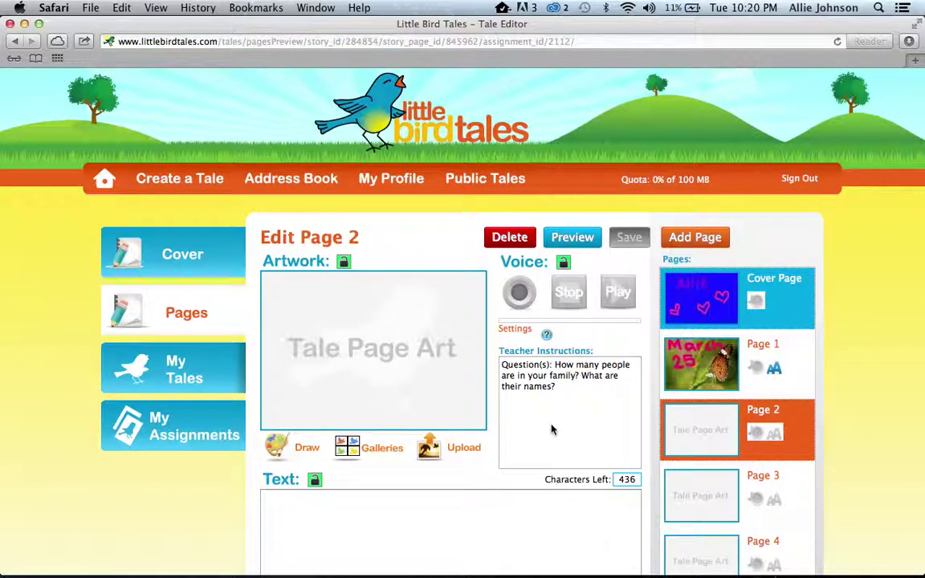
scroll(552, 429, down, 2)
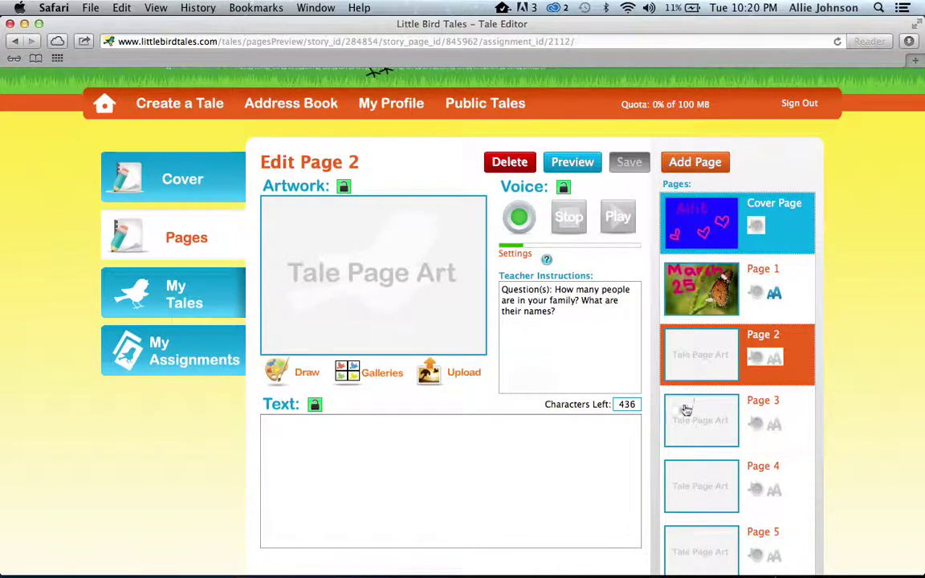
click(691, 433)
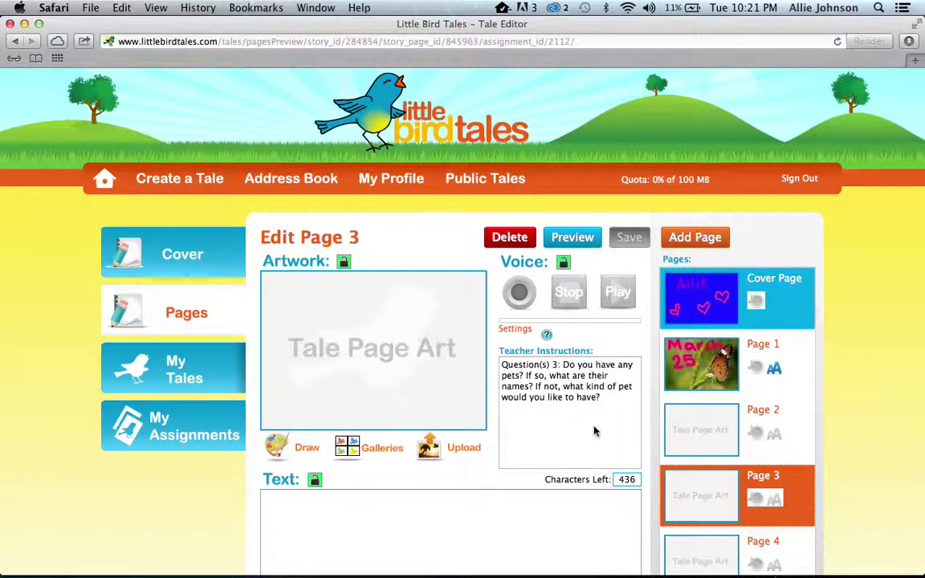
- Read through the pets and school questions, then open Page 5 about activities outside school
scroll(595, 431, down, 2)
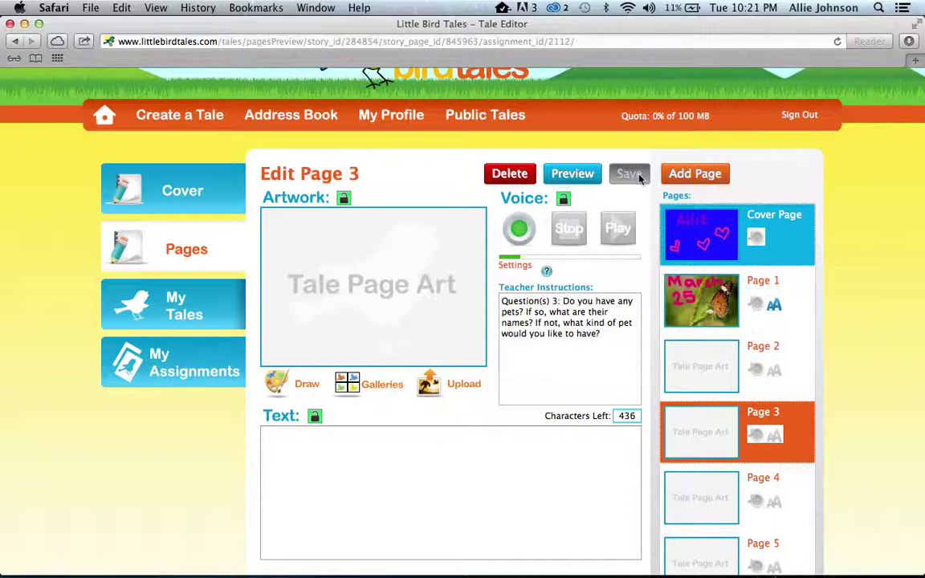
scroll(640, 185, down, 3)
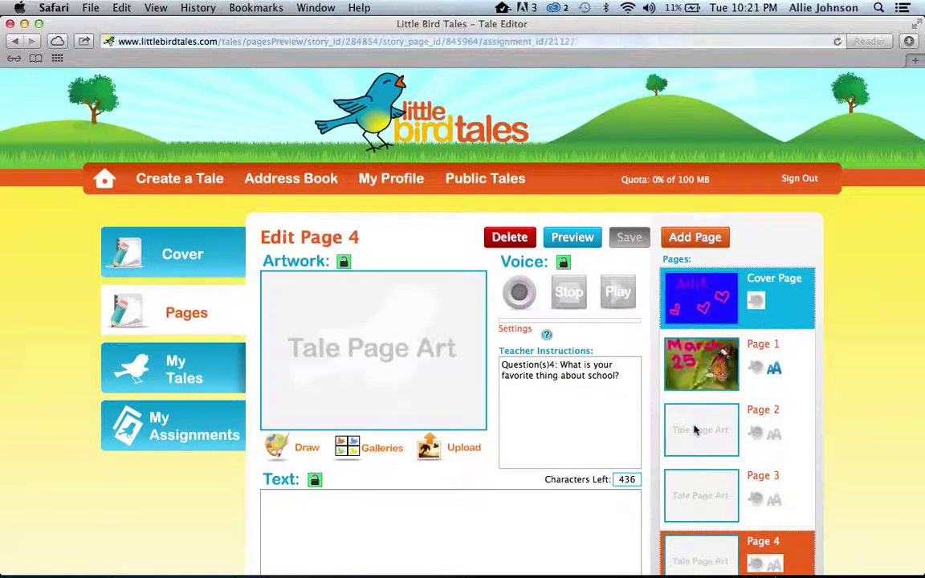
scroll(600, 427, down, 4)
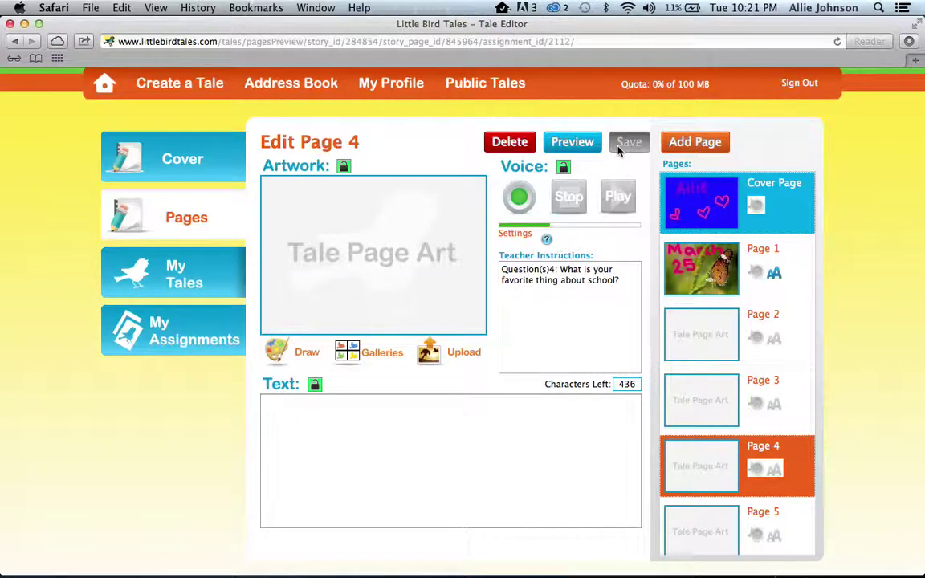
scroll(698, 357, down, 5)
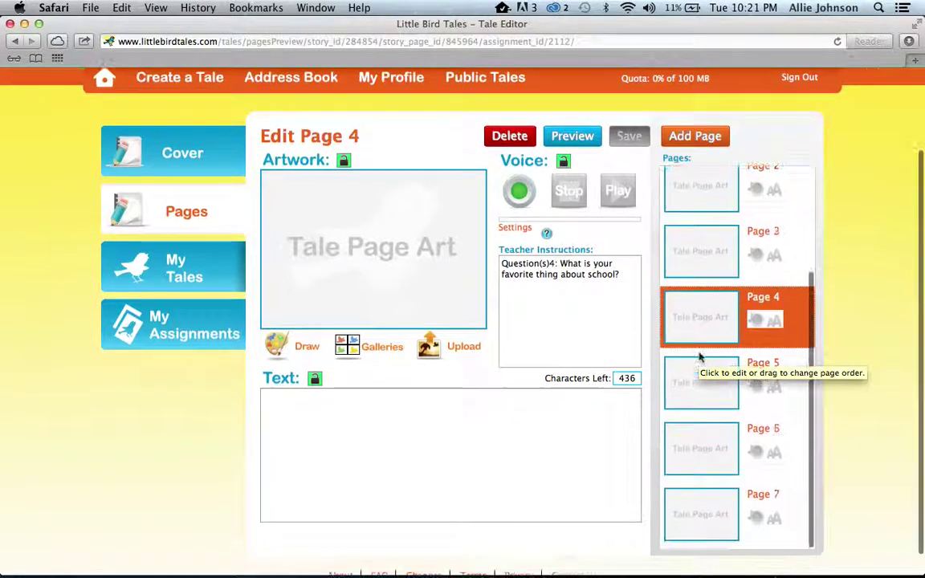
click(690, 381)
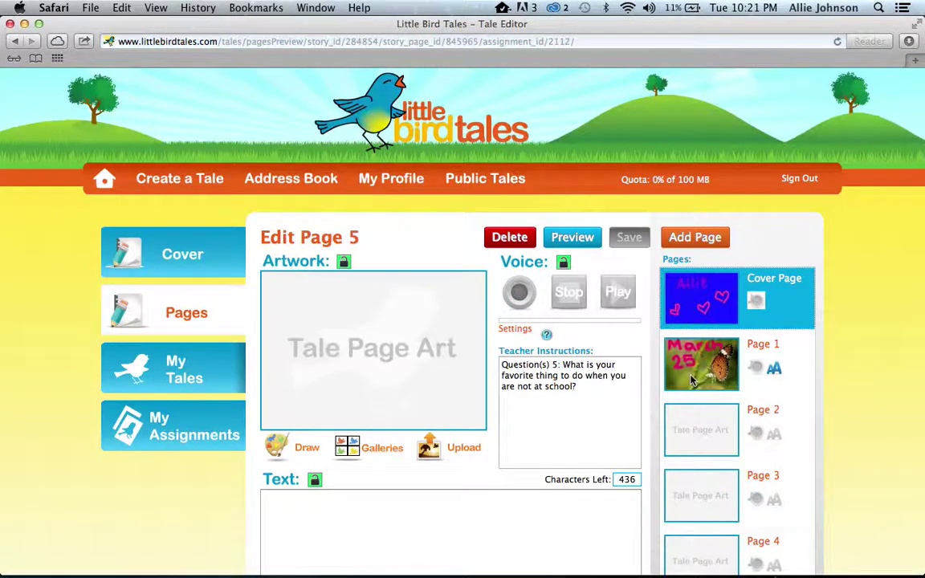
- Review Page 5's outside-school question and move on to Page 6
scroll(547, 466, down, 2)
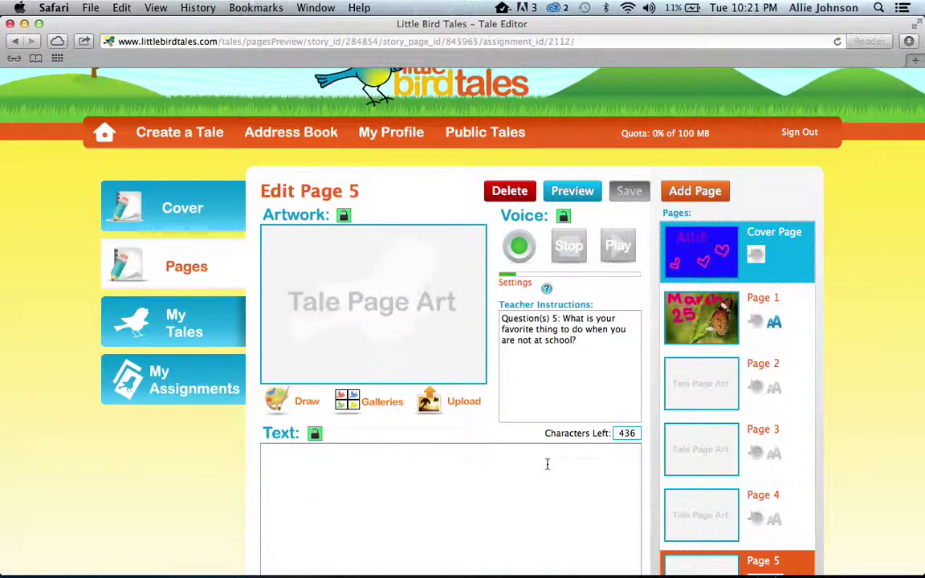
scroll(547, 464, down, 3)
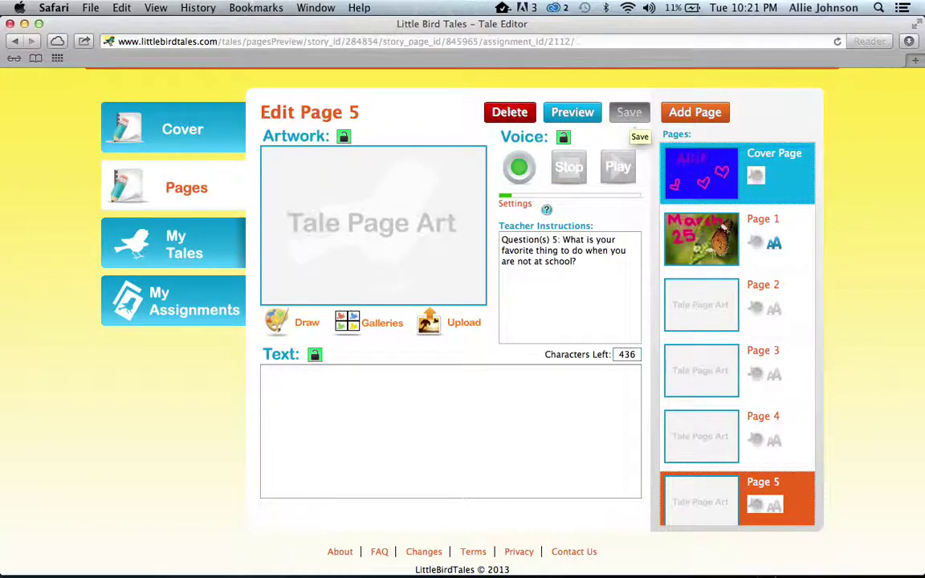
scroll(768, 367, down, 4)
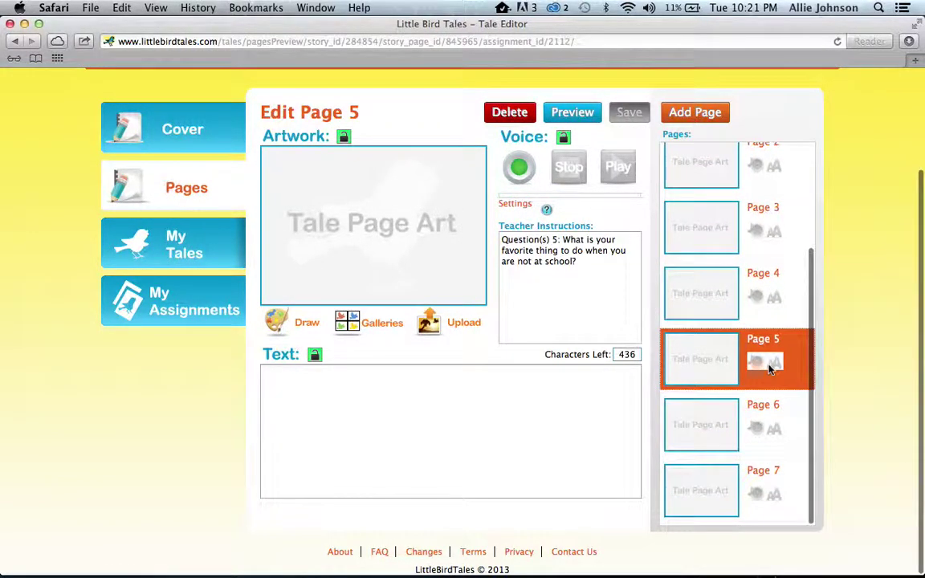
click(719, 421)
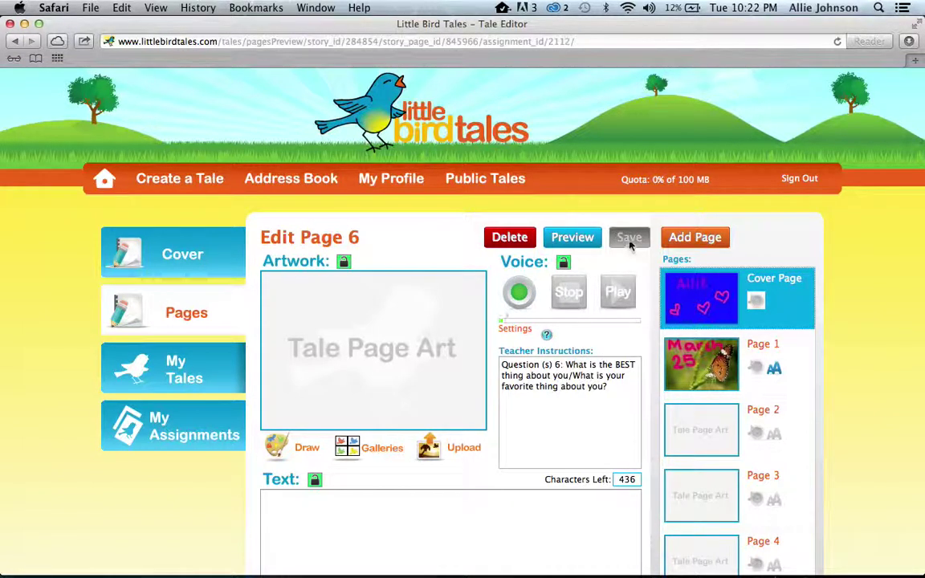
- Review Page 6's best-thing-about-you question and open Page 7, the final page
scroll(630, 245, down, 4)
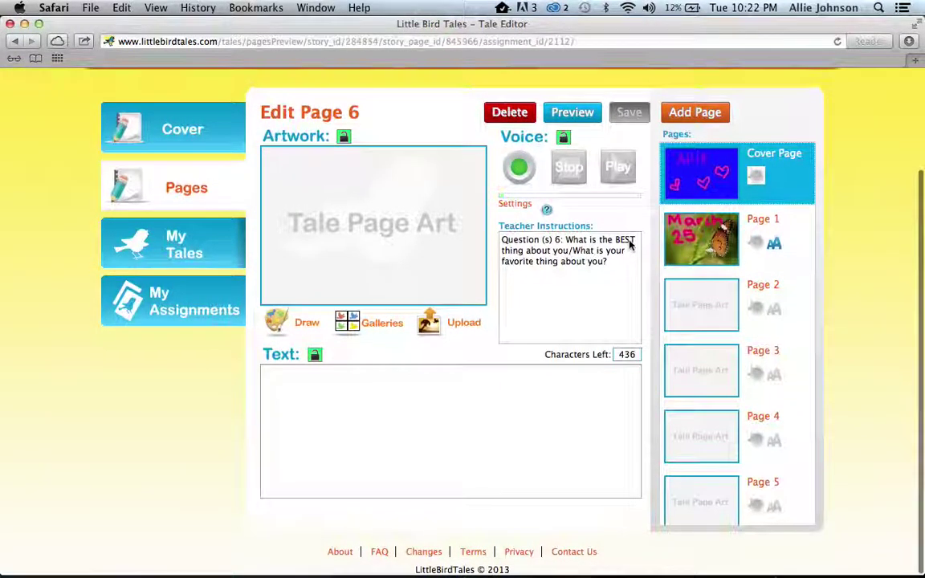
scroll(683, 357, down, 4)
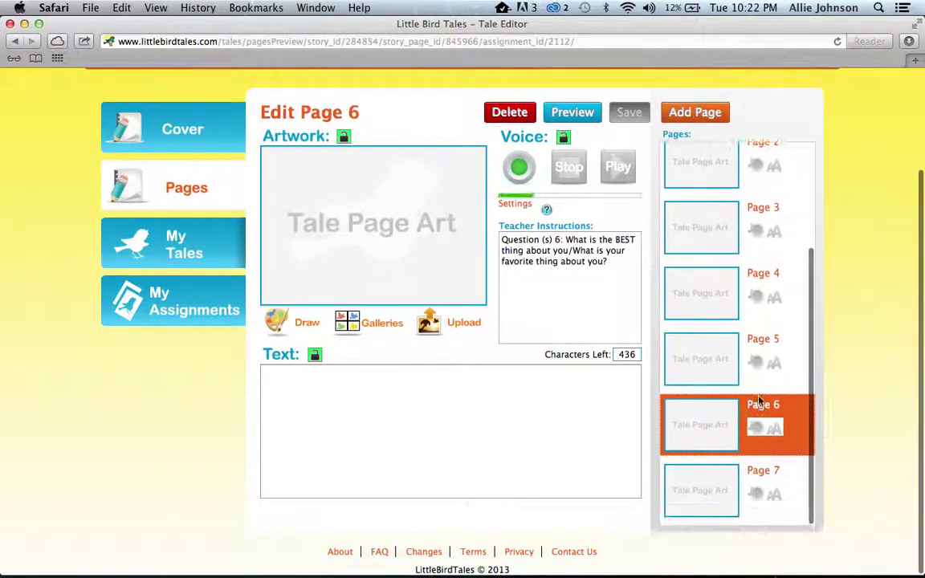
click(702, 488)
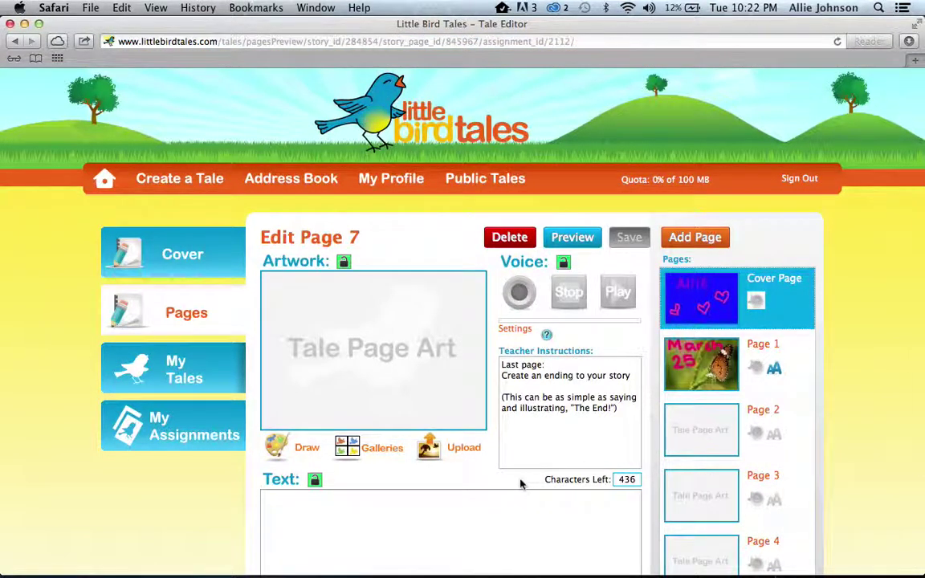
- Read Page 7's instructions asking for a story ending such as 'The End!'
scroll(520, 480, down, 3)
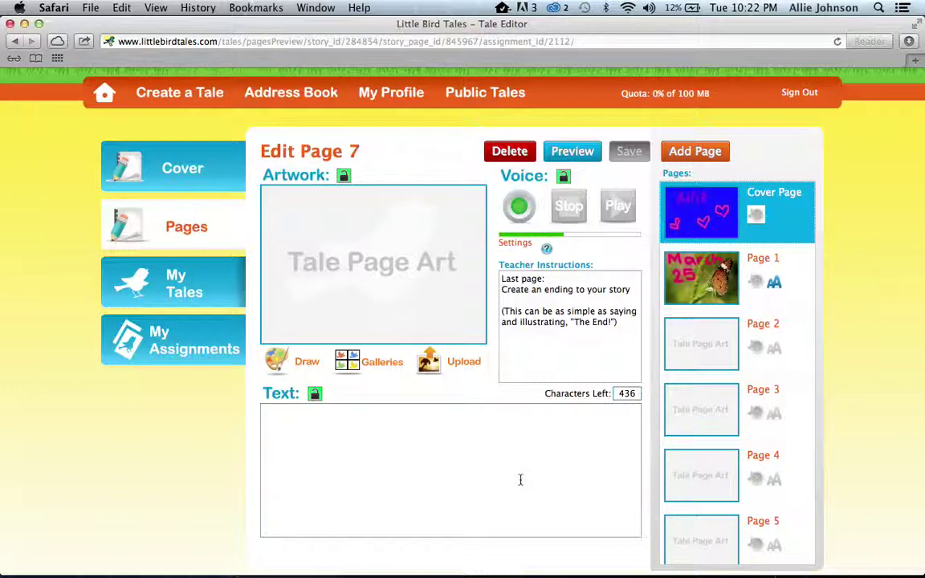
scroll(768, 455, down, 4)
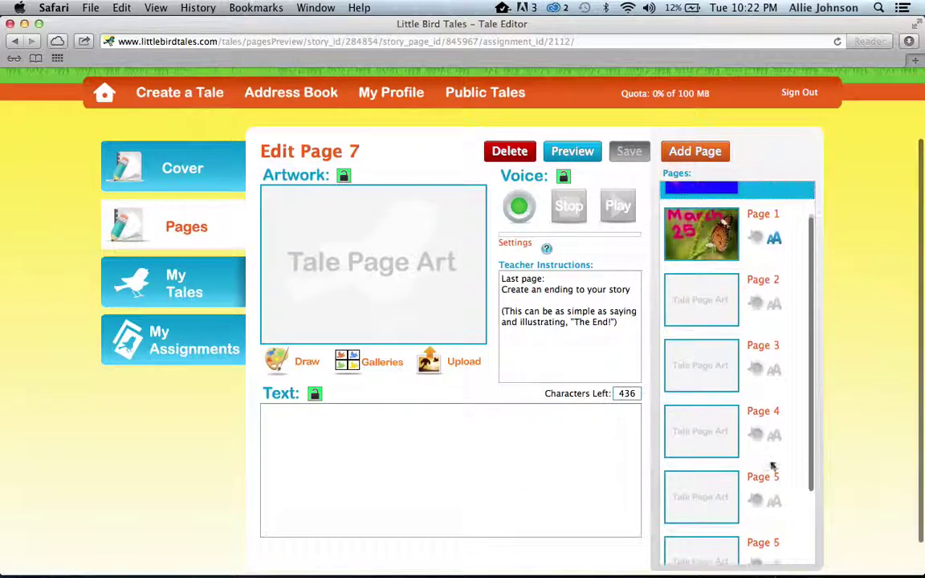
scroll(771, 465, down, 2)
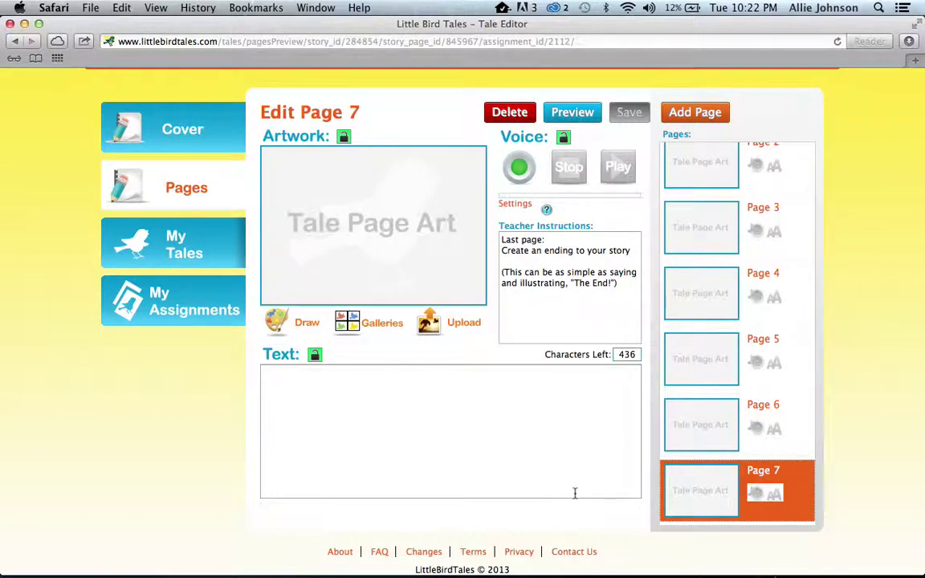
scroll(575, 493, down, 1)
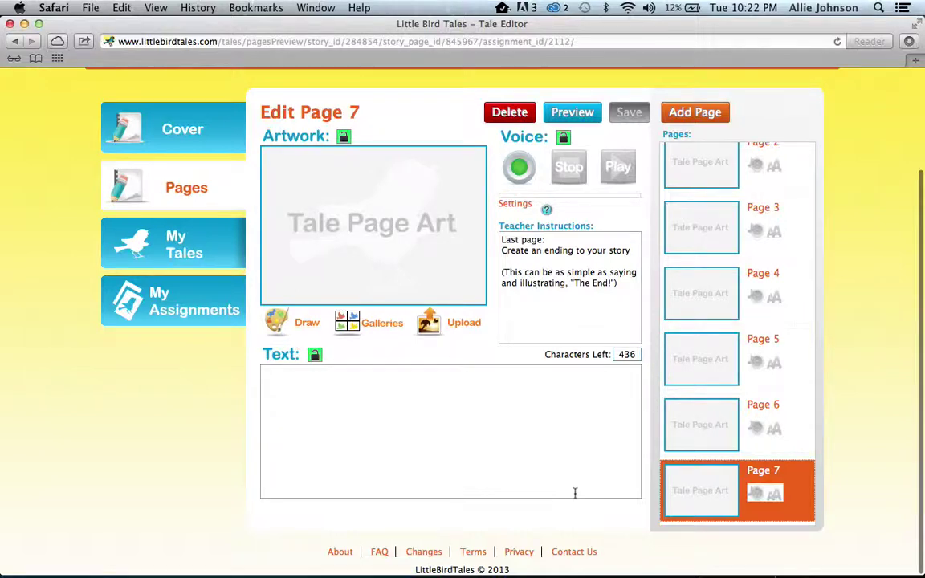
scroll(575, 493, up, 3)
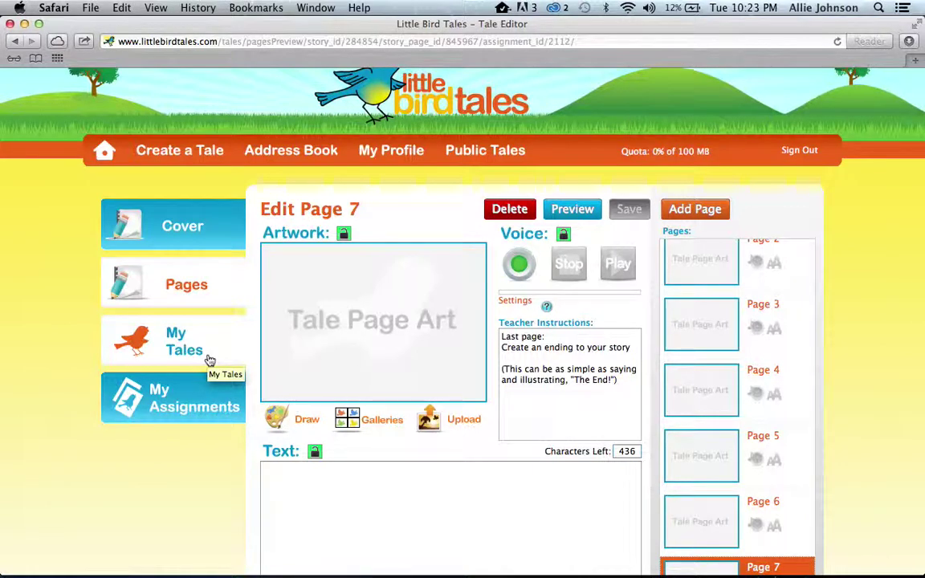
- Sign out, log back in with the teacher's e-mail and password, and open the tales list
click(792, 152)
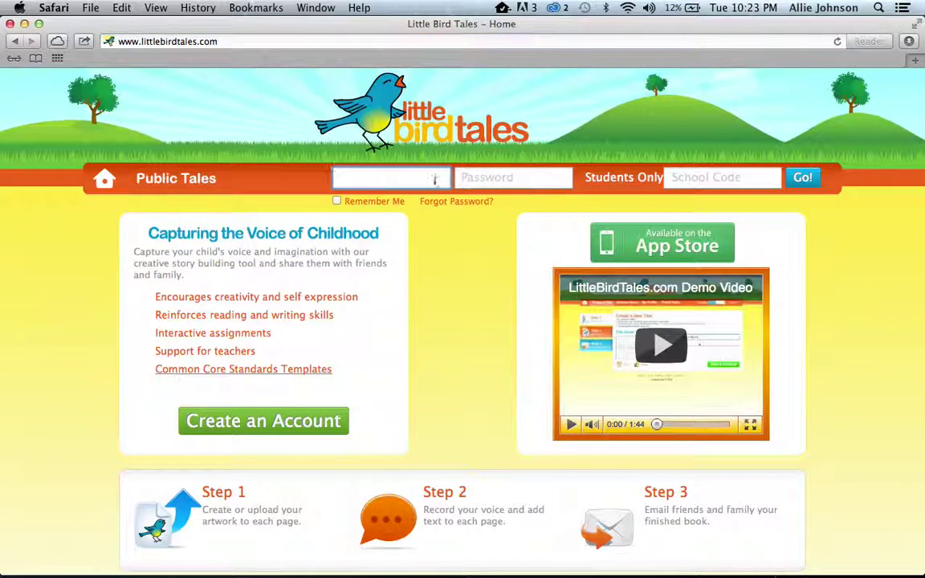
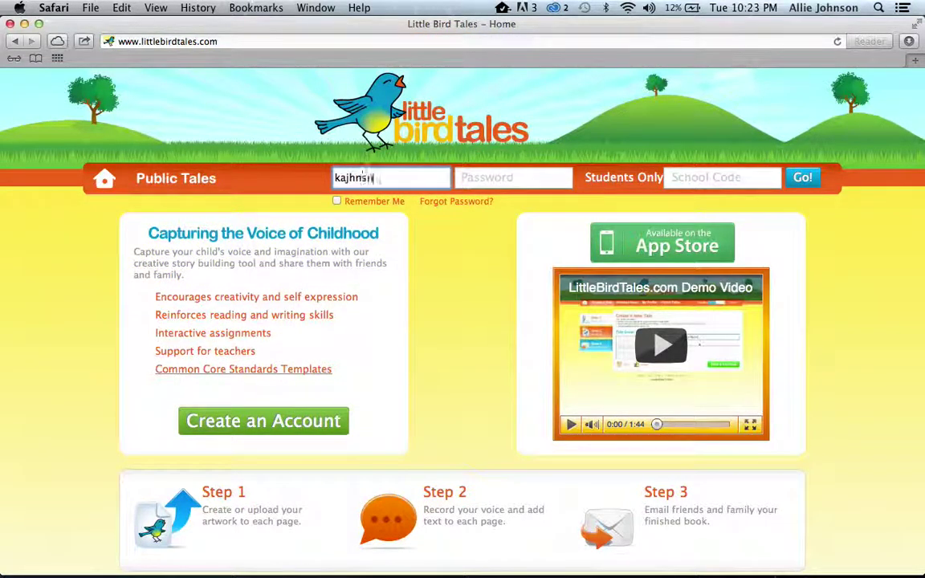
key(Tab)
text(•••••••)
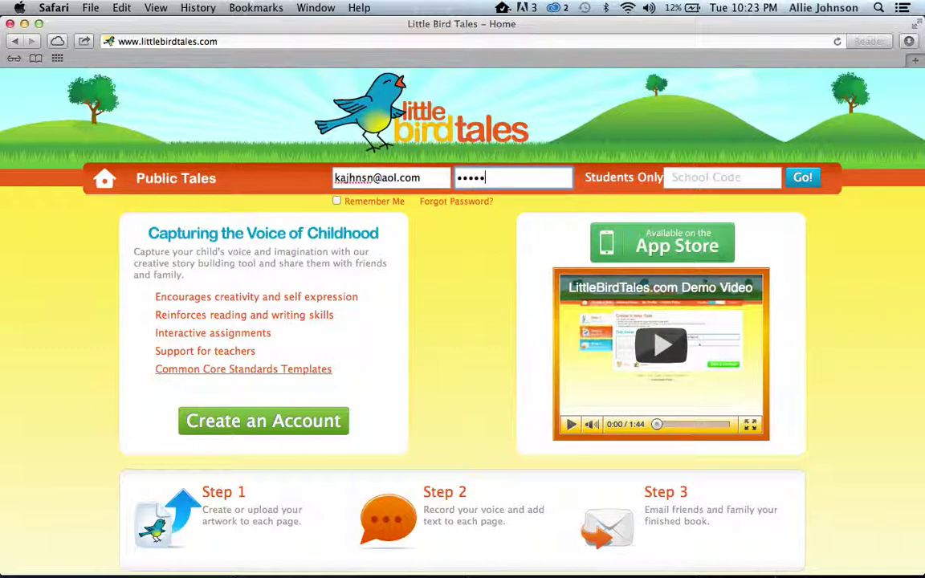
text(•)
click(697, 182)
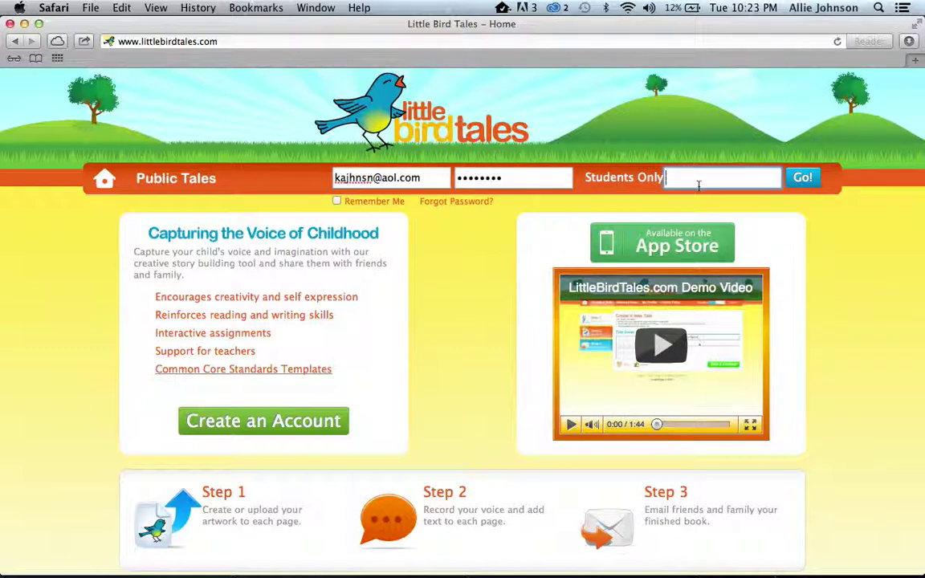
click(805, 179)
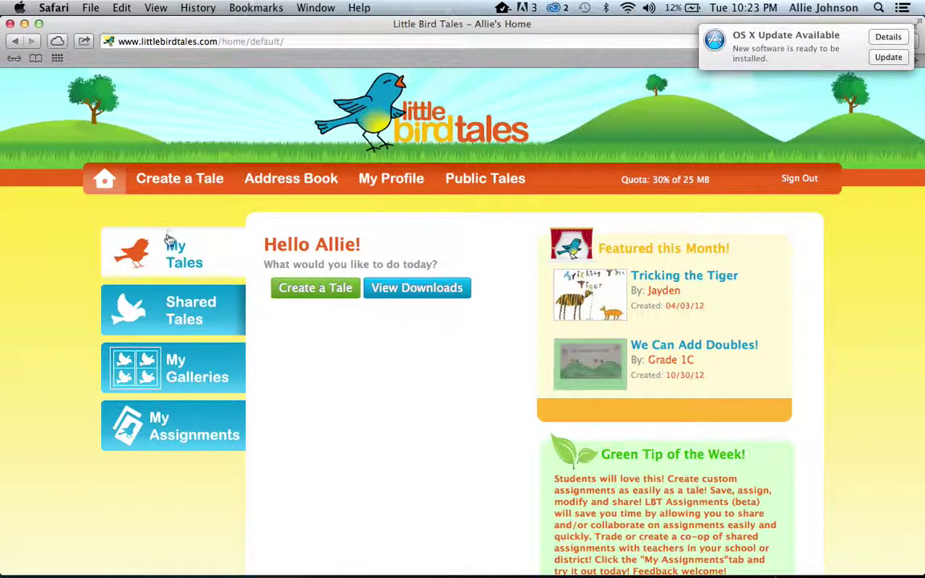
click(169, 249)
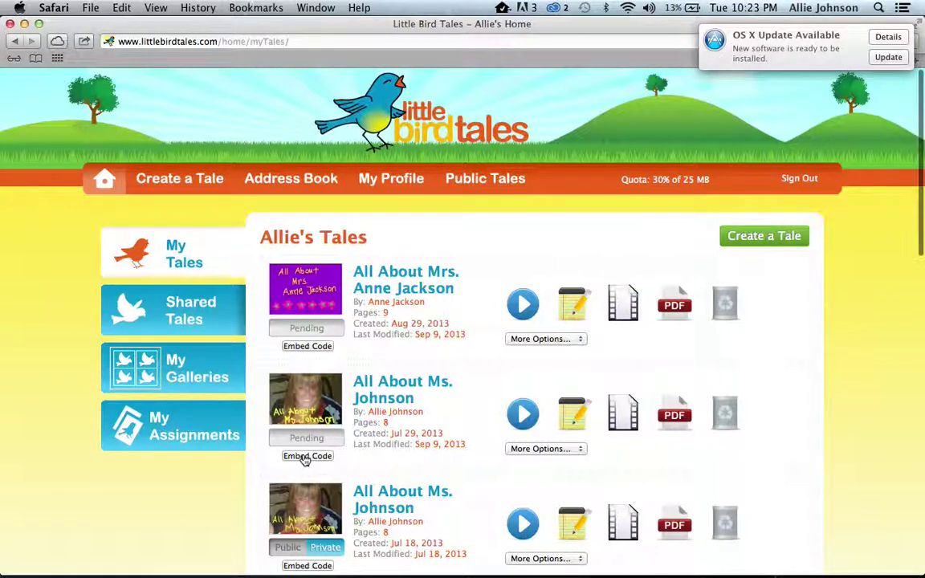
- Show the second tale's embed code, select its link URL, then sign out
scroll(305, 459, down, 1)
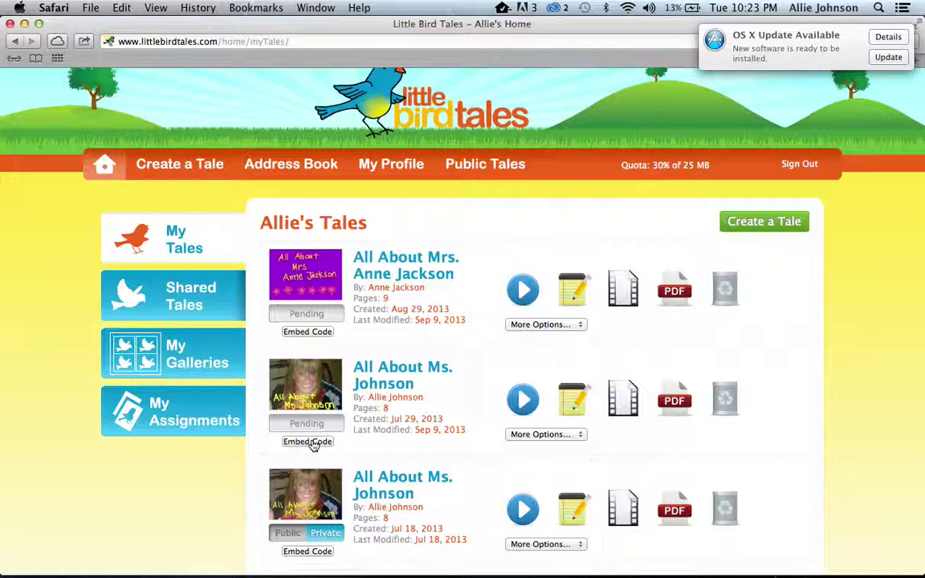
click(309, 441)
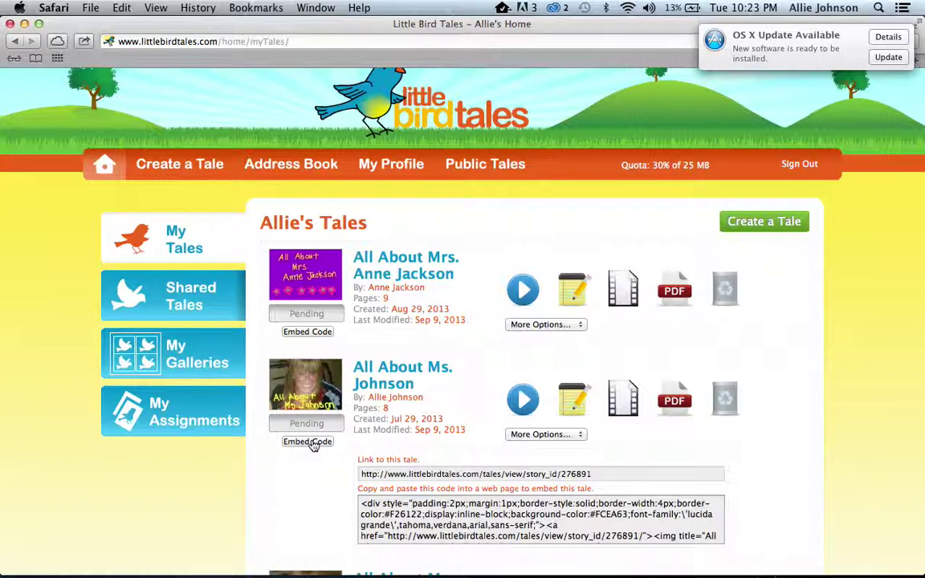
drag(607, 477, 345, 474)
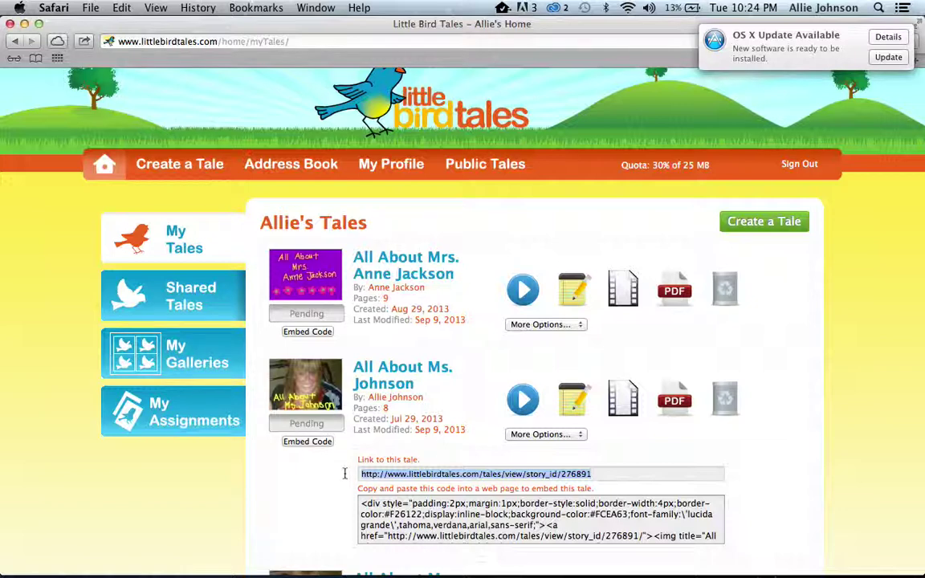
click(789, 165)
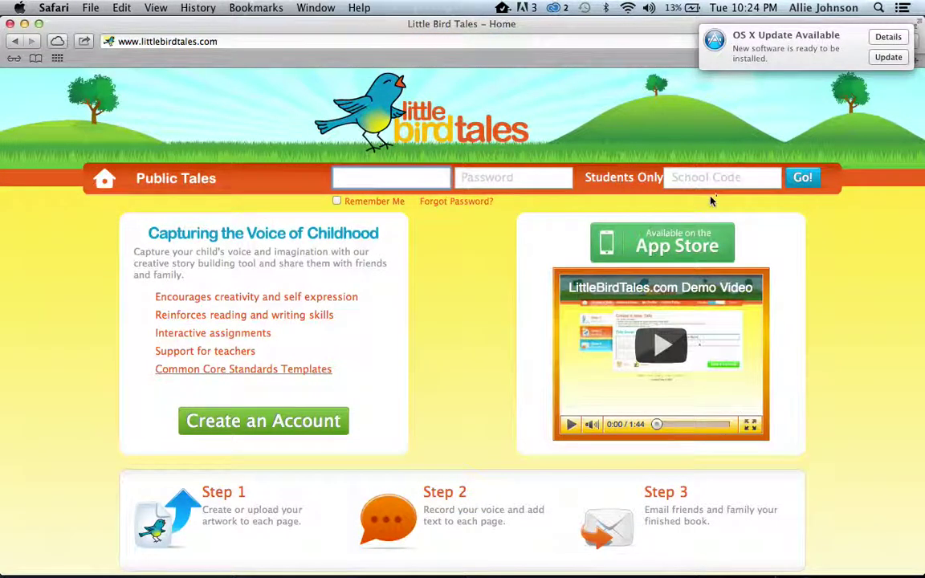